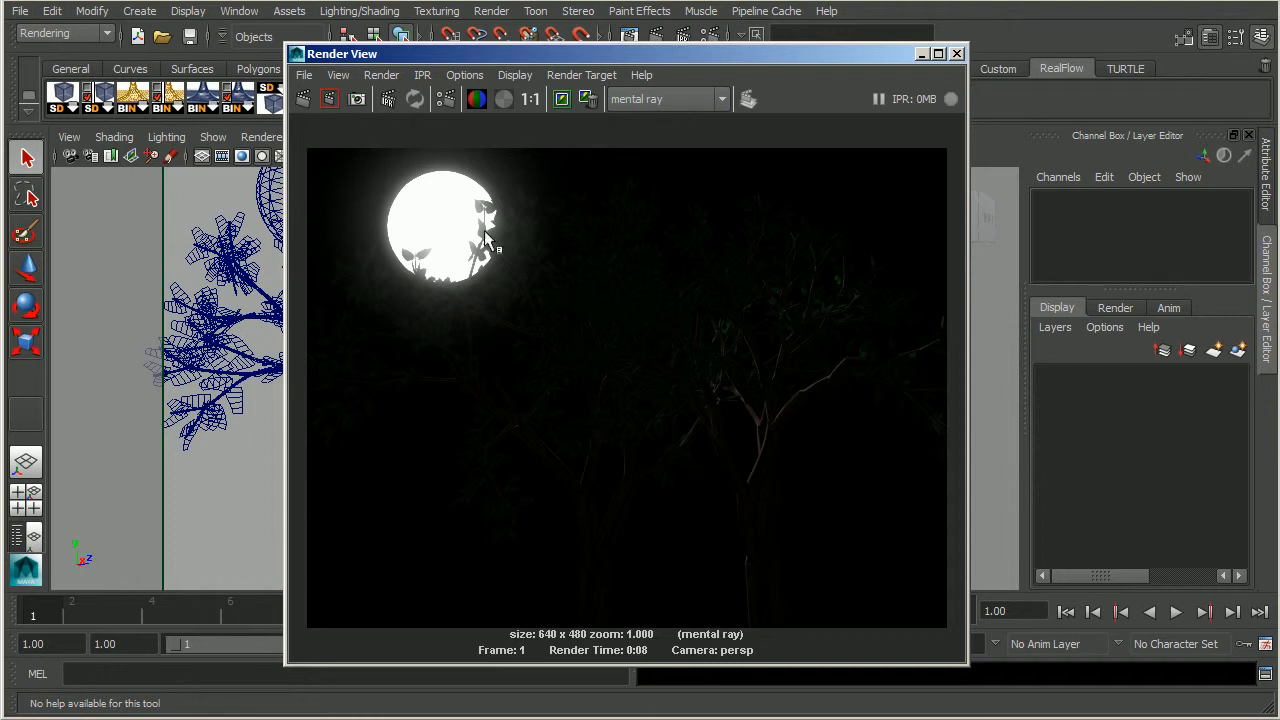
- Check the alpha channel of the rendered moon and trees, and close the render window
click(504, 99)
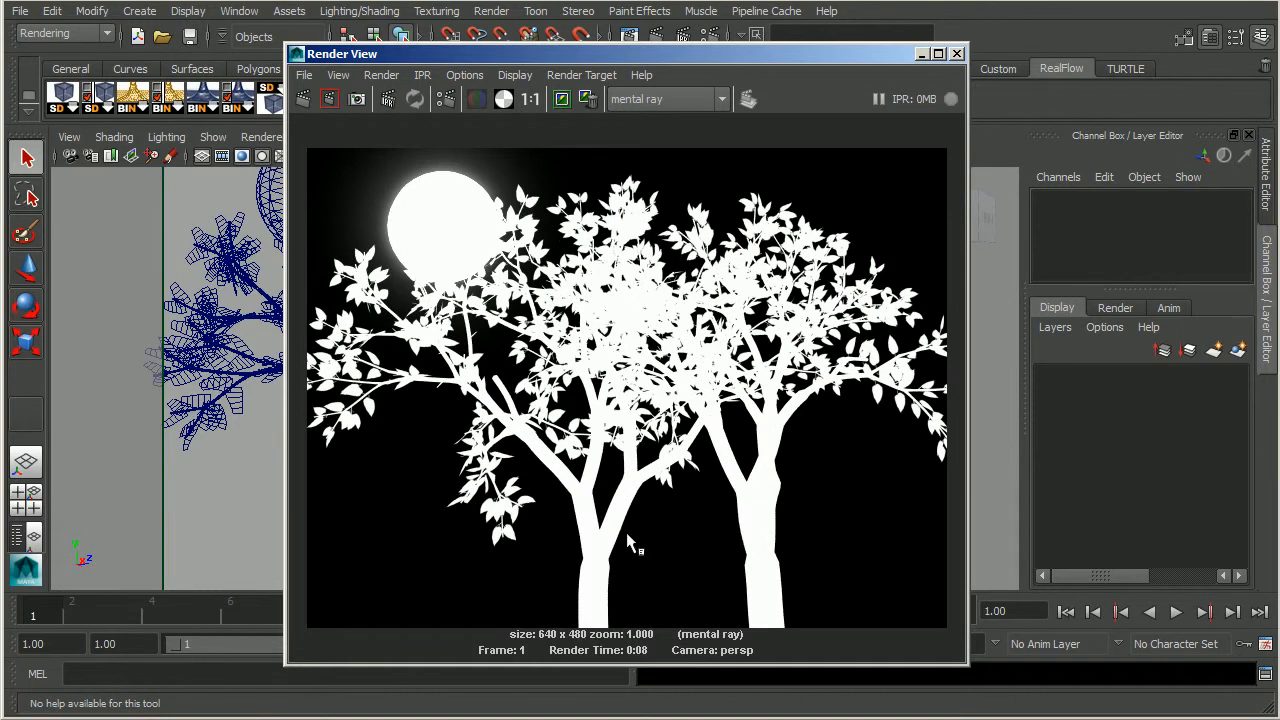
click(957, 53)
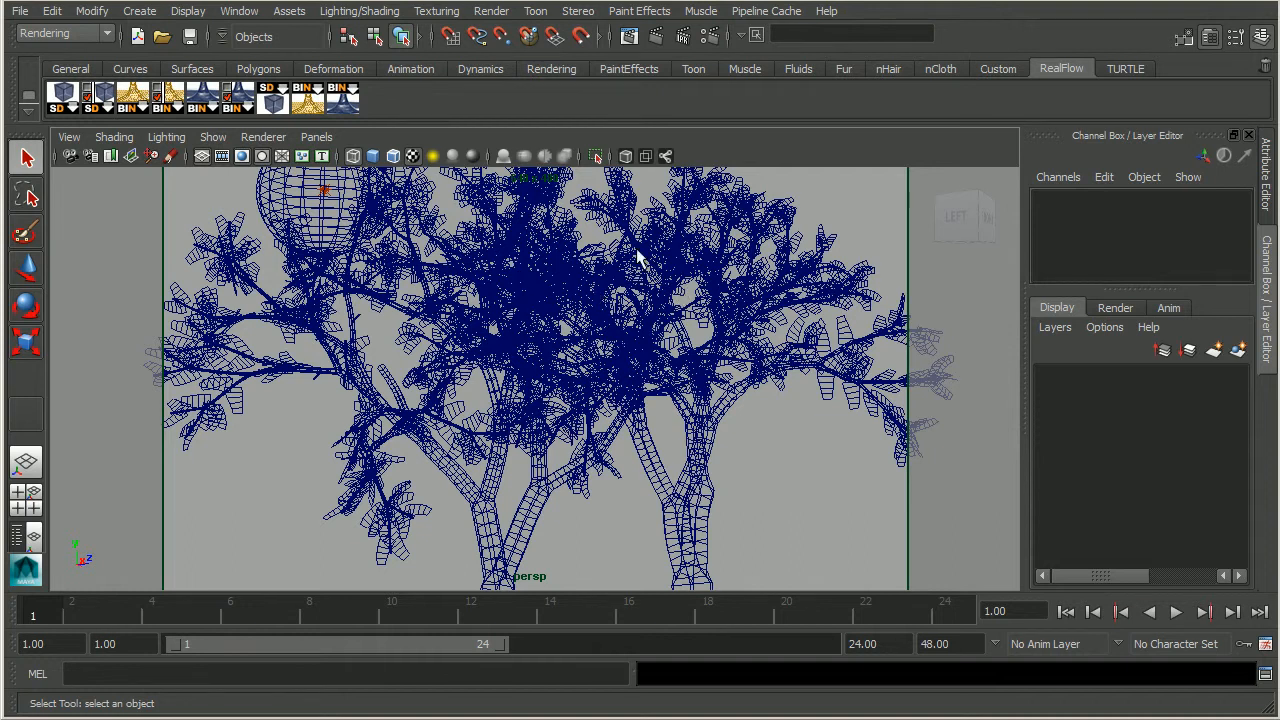
- Examine the moon sphere, the point light inside it and their placement relative to the trees and camera from the top view
key(space)
drag(640, 372, 640, 360)
alt+right_drag(617, 343, 868, 312)
alt+middle_drag(874, 311, 602, 470)
alt+right_drag(527, 417, 733, 394)
click(656, 274)
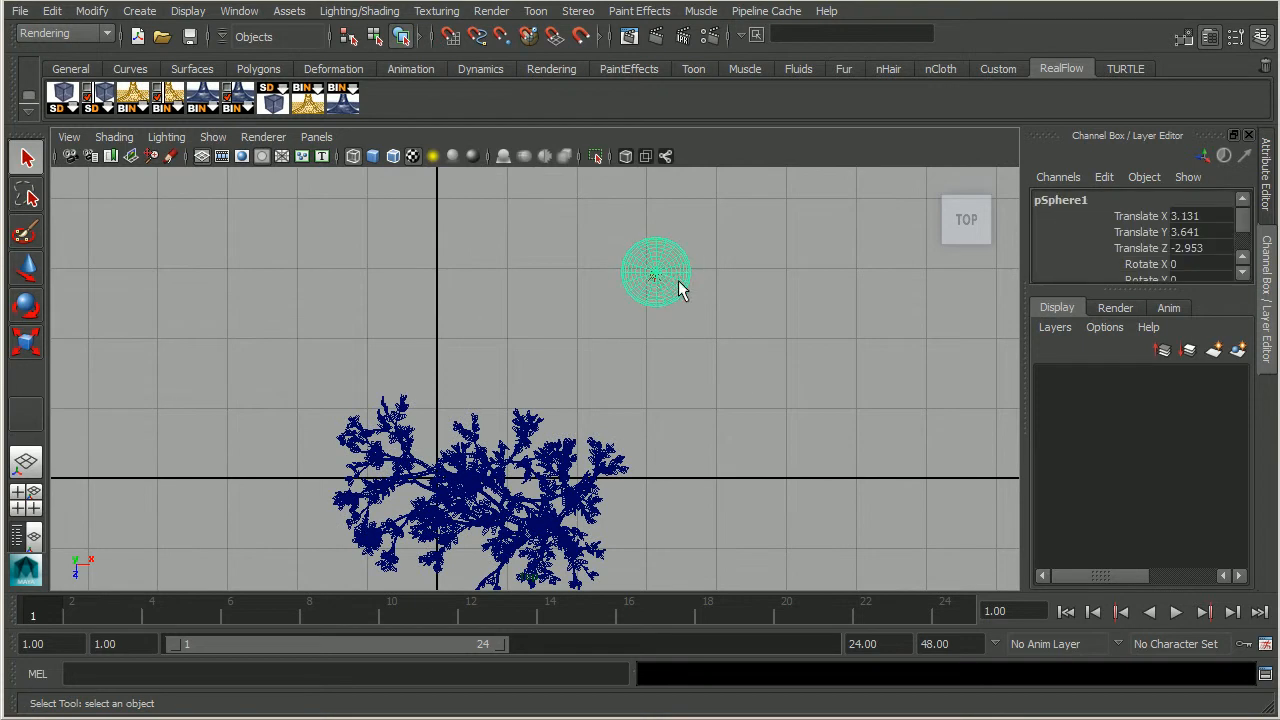
click(652, 272)
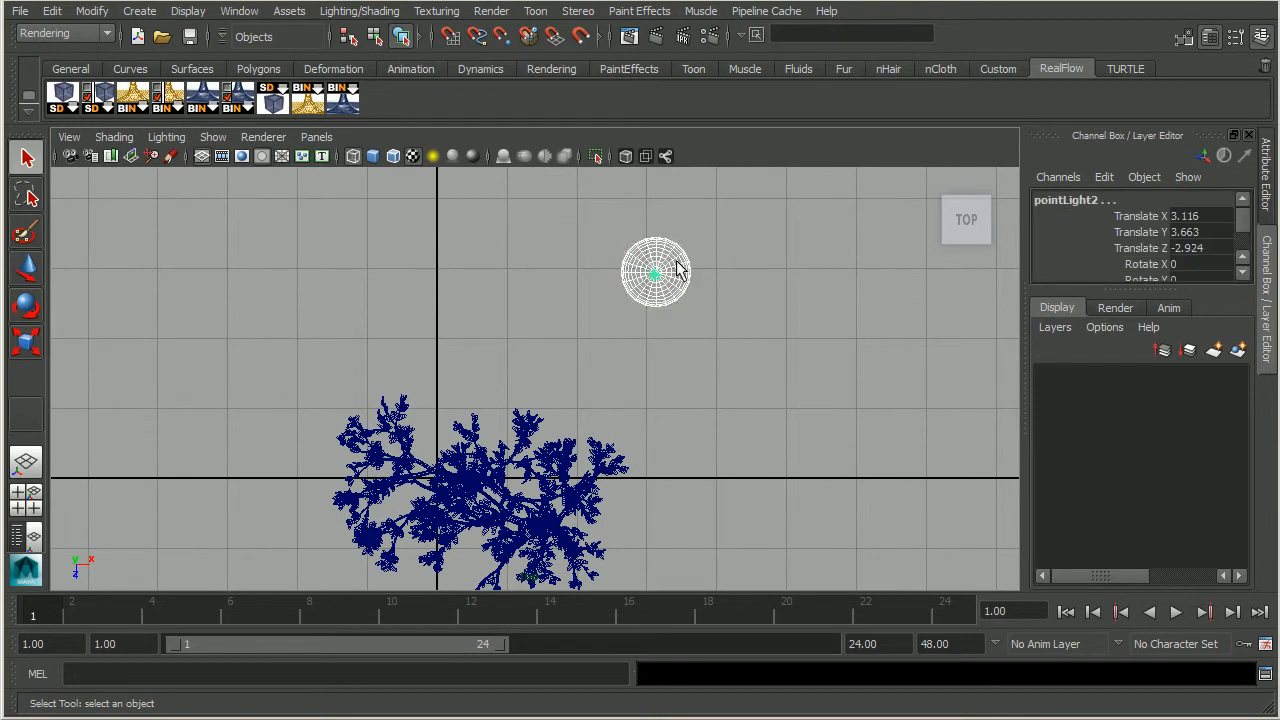
drag(1102, 287, 1100, 418)
scroll(571, 443, down, 2)
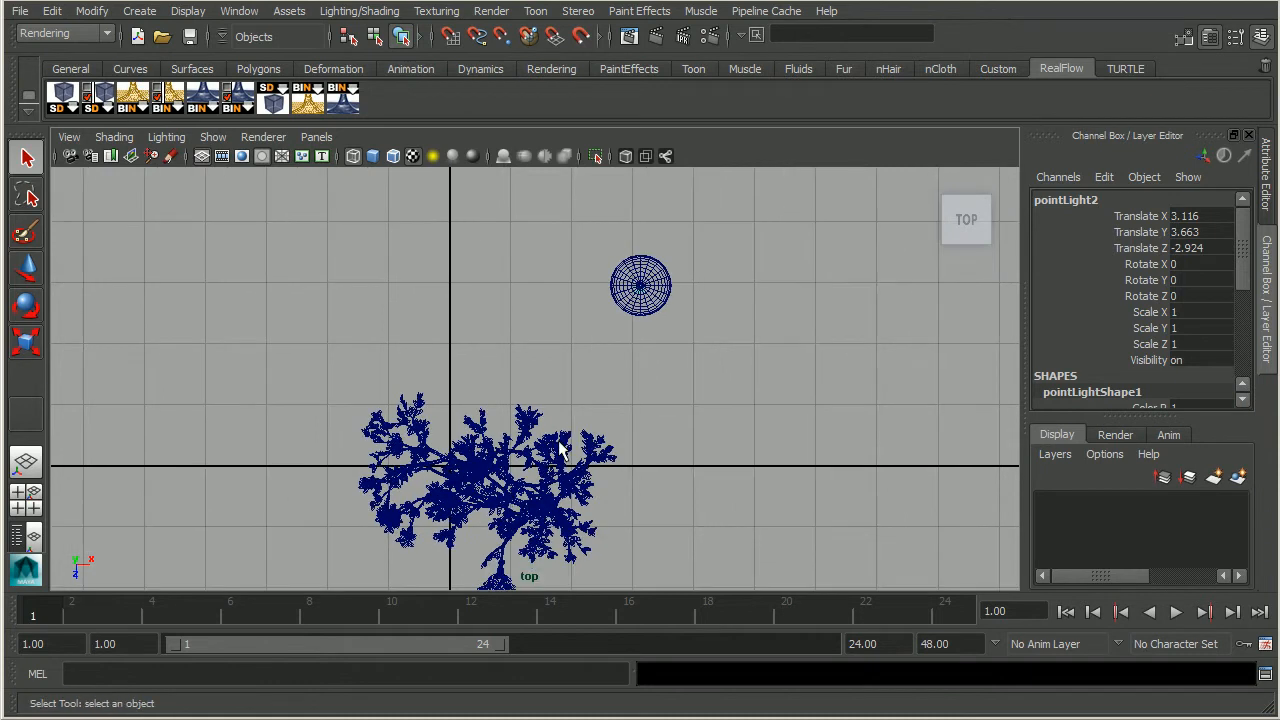
scroll(664, 342, down, 3)
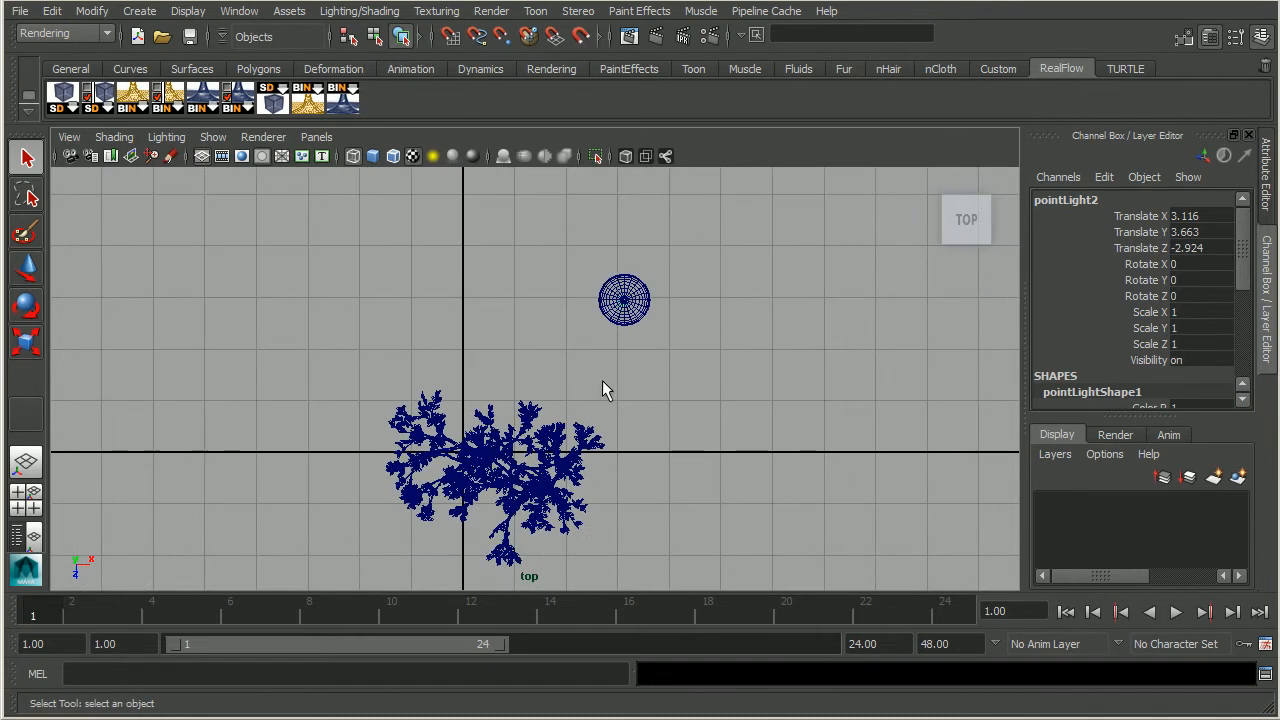
alt+middle_drag(581, 380, 622, 273)
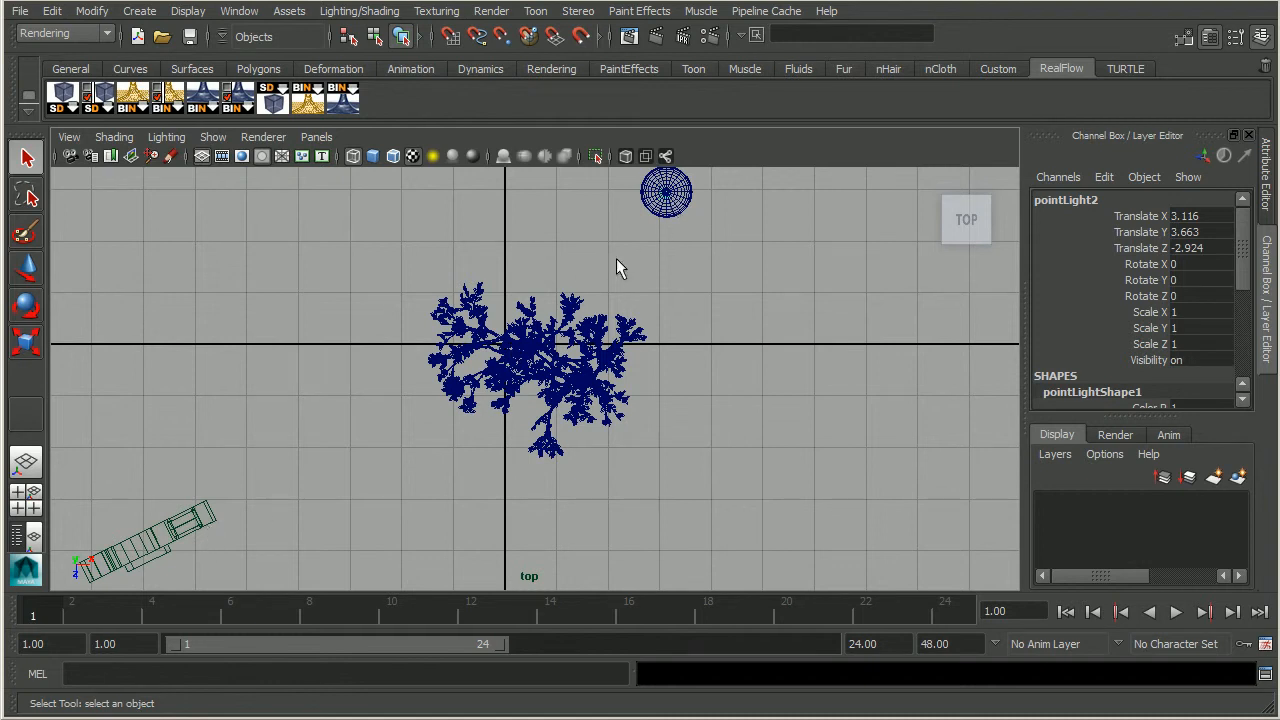
- Review the moon sphere's Render Stats shadow settings
click(676, 200)
click(1266, 175)
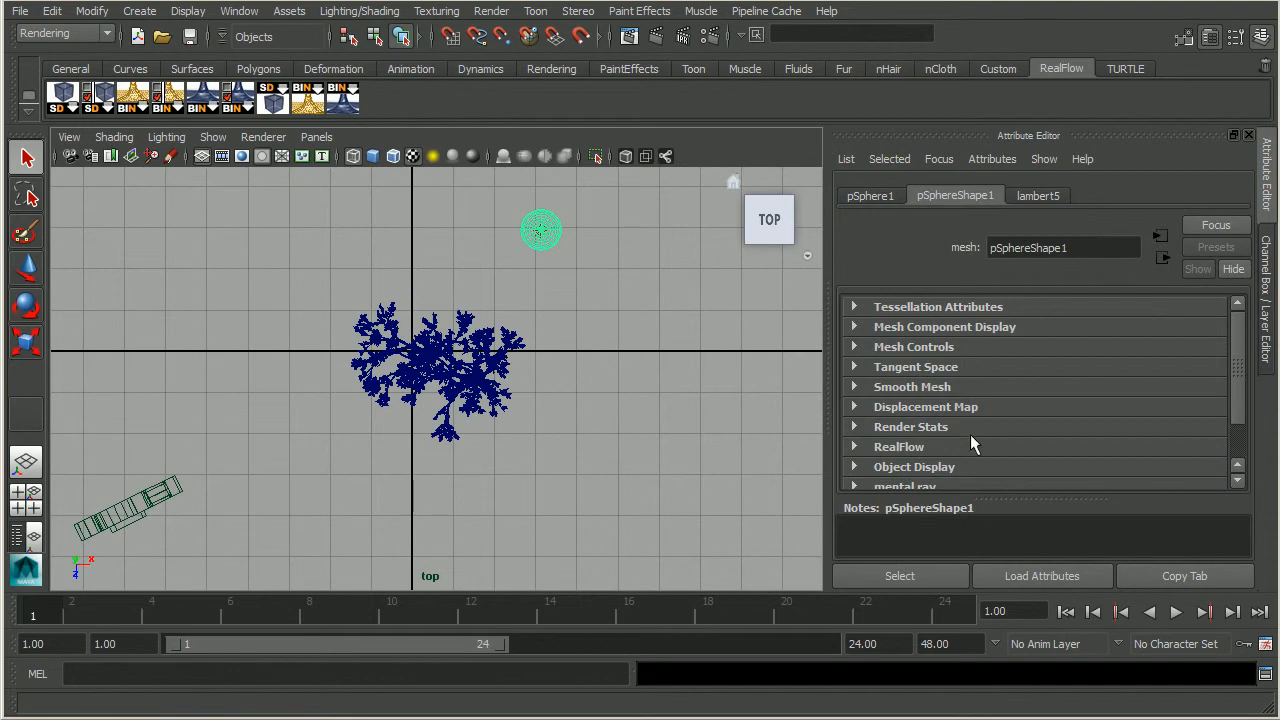
click(910, 427)
scroll(1244, 338, down, 2)
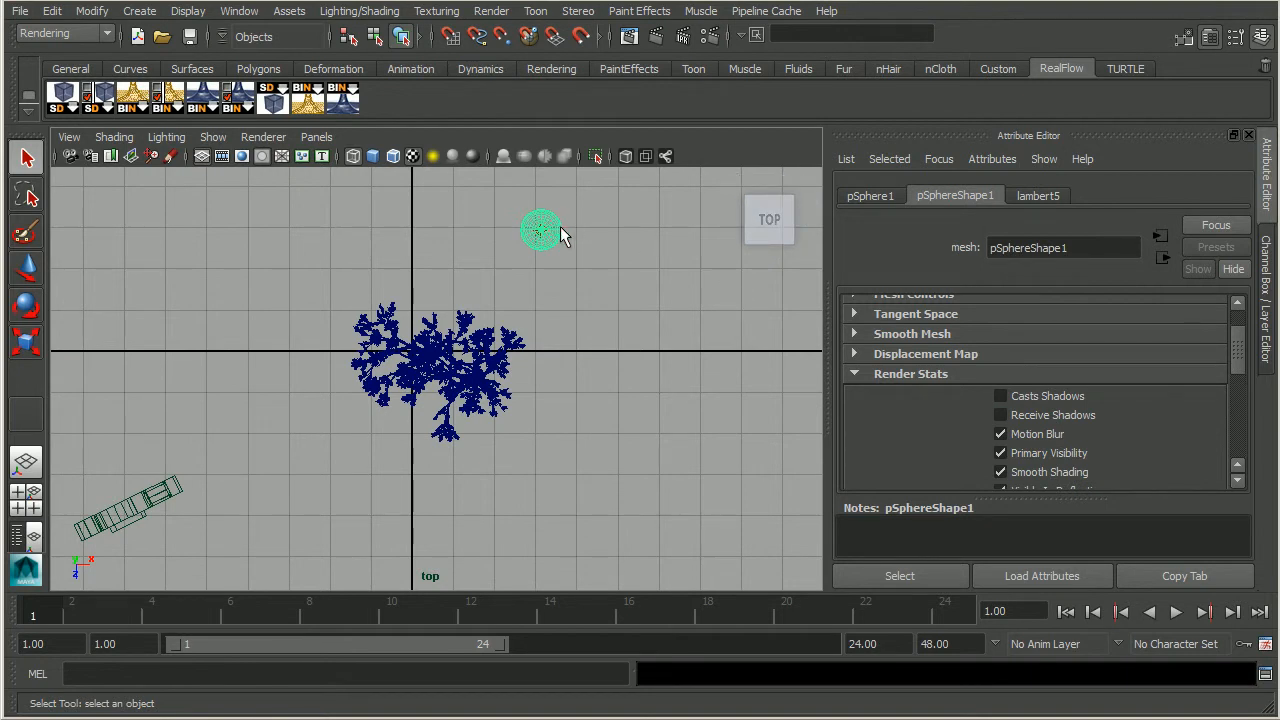
click(1265, 290)
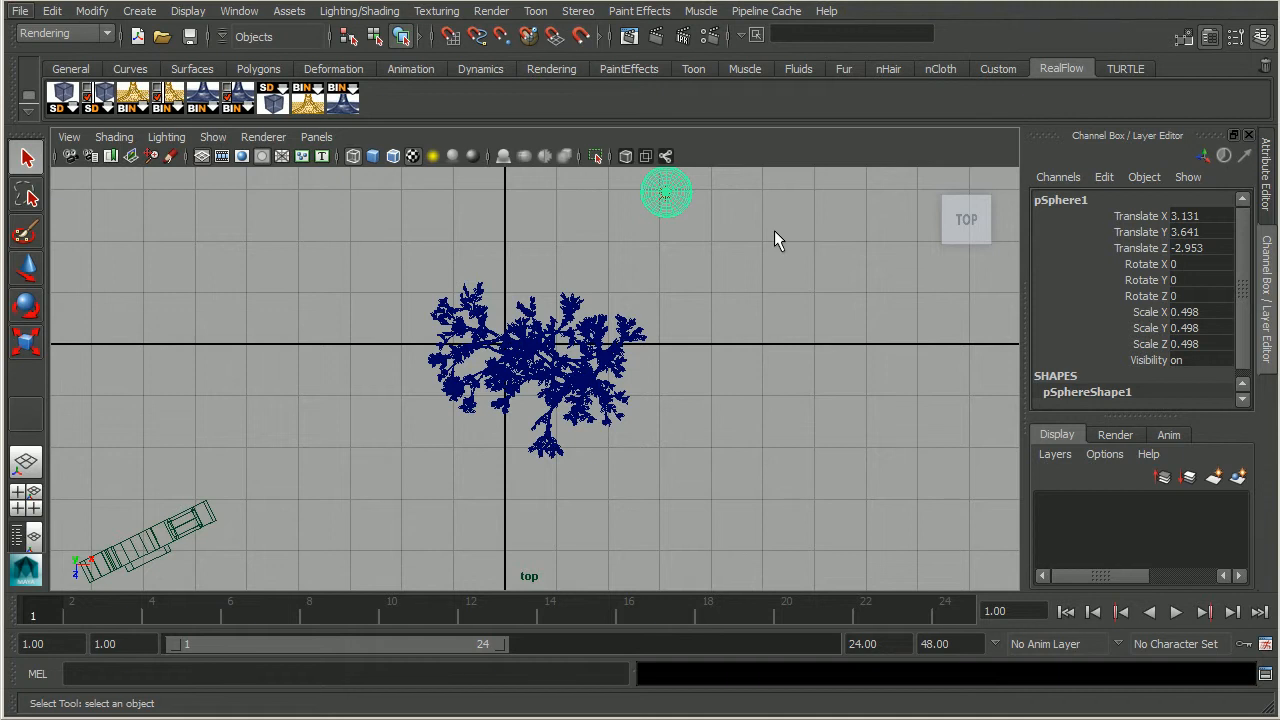
- Create a polygon sphere around the trees and moon at about X 0.45, Z -0.11, and scale it uniformly to about 5.36
click(140, 11)
mouse_move(167, 62)
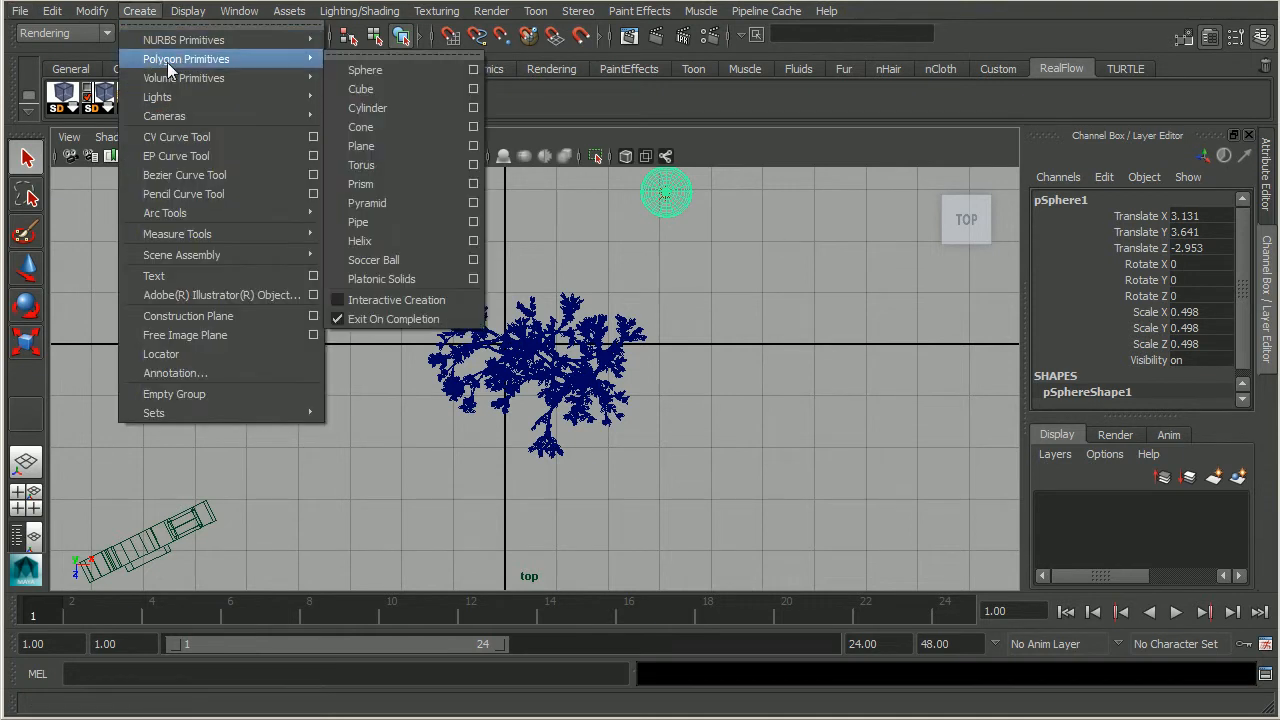
click(379, 69)
scroll(603, 343, down, 2)
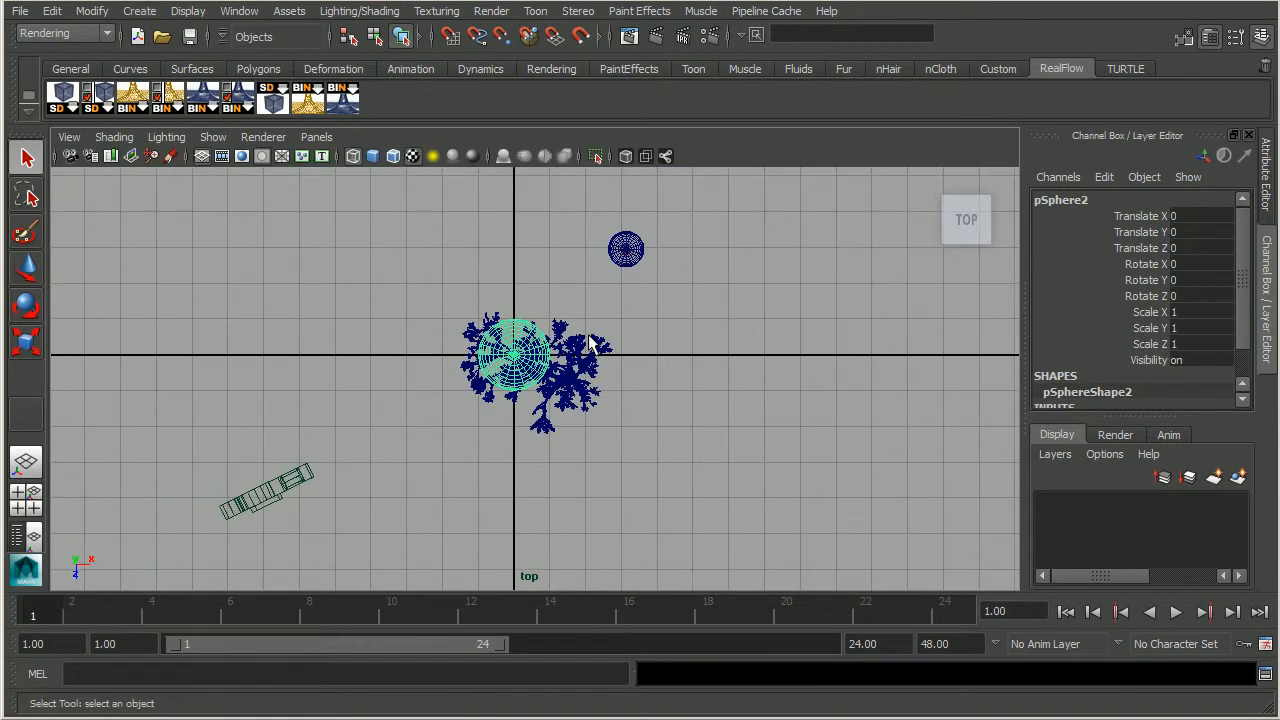
key(r)
middle_drag(603, 343, 592, 382)
key(w)
key(r)
mouse_move(486, 335)
middle_down()
mouse_move(502, 331)
mouse_move(487, 350)
middle_up()
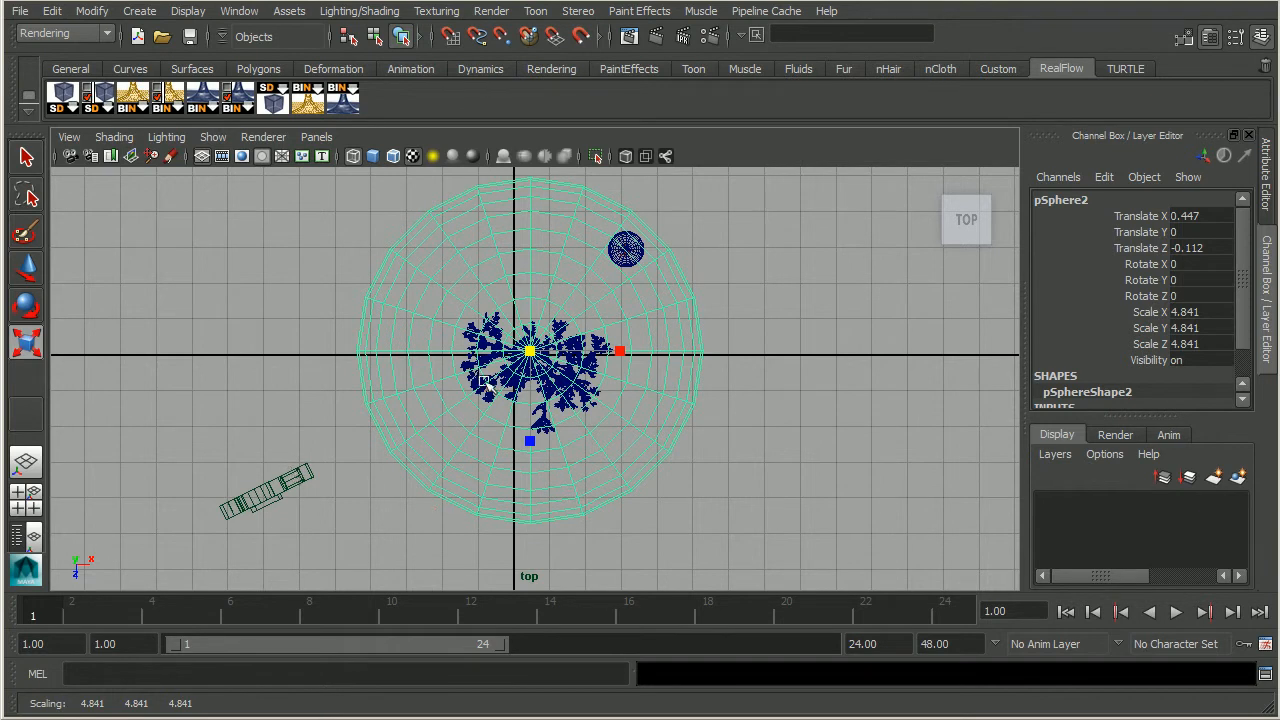
drag(530, 351, 932, 406)
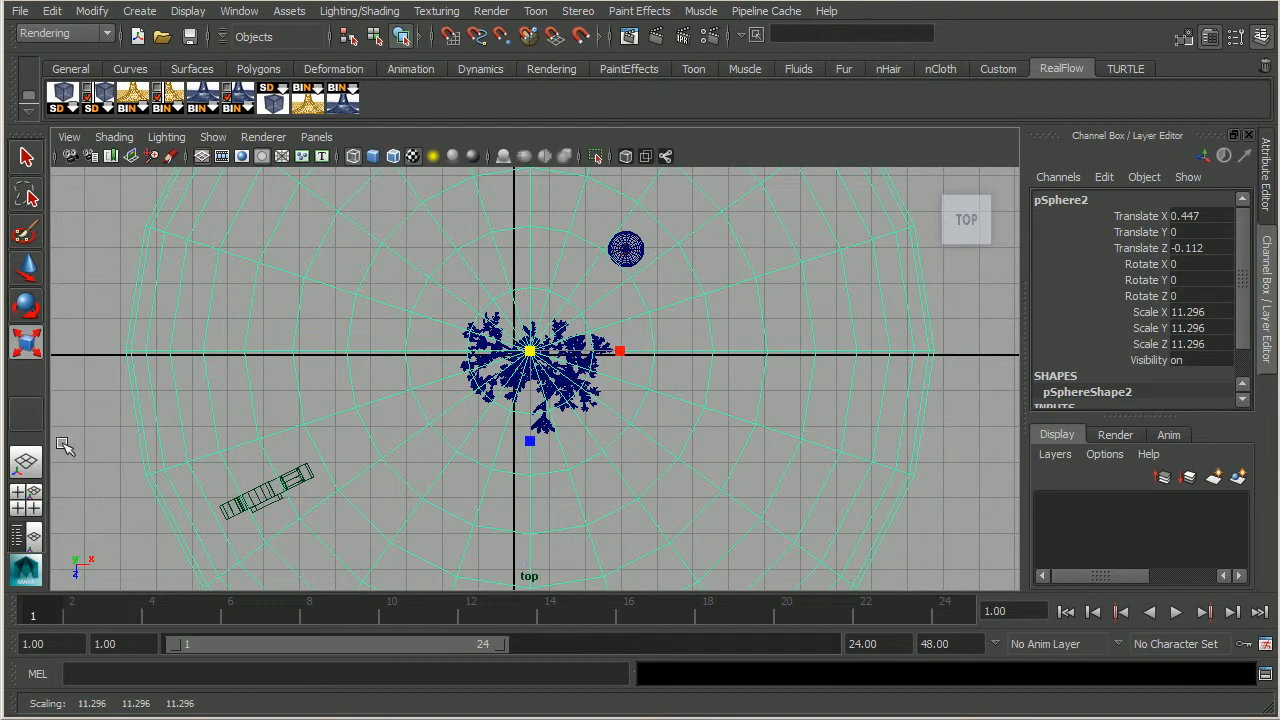
drag(532, 354, 162, 272)
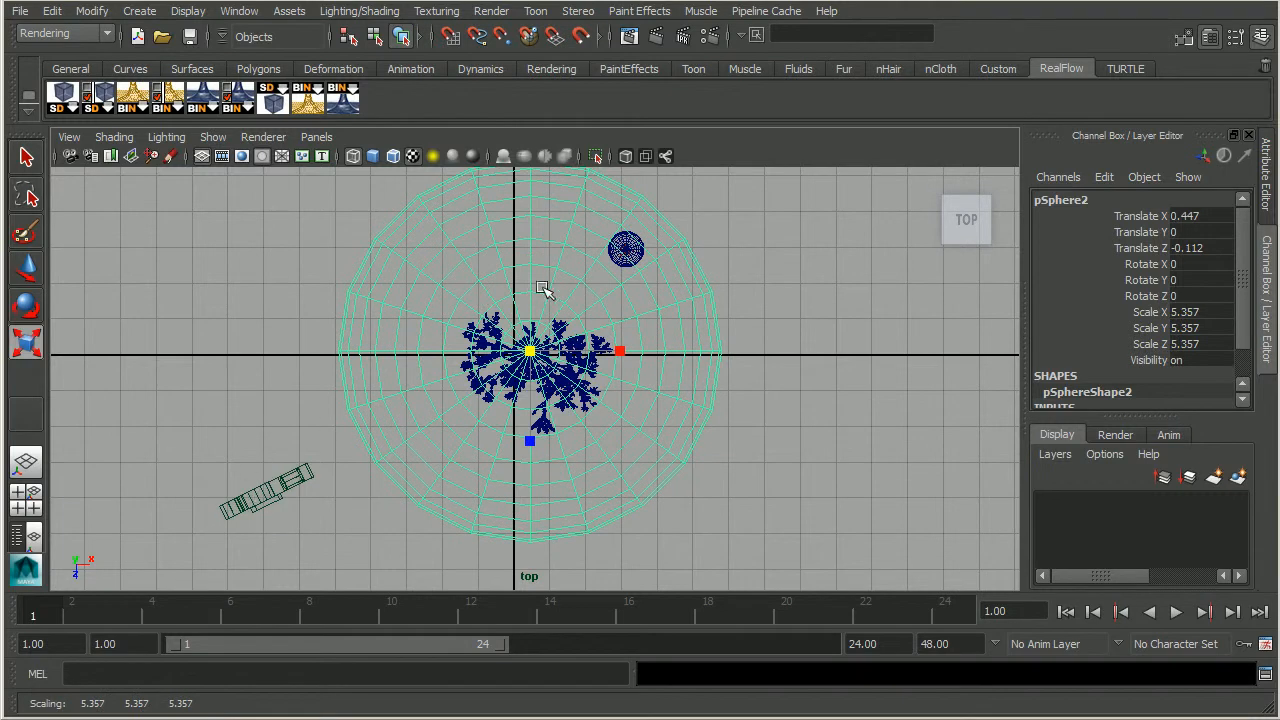
- Raise the large sphere to about Y 1.35 in the front view
key(space)
drag(588, 298, 565, 338)
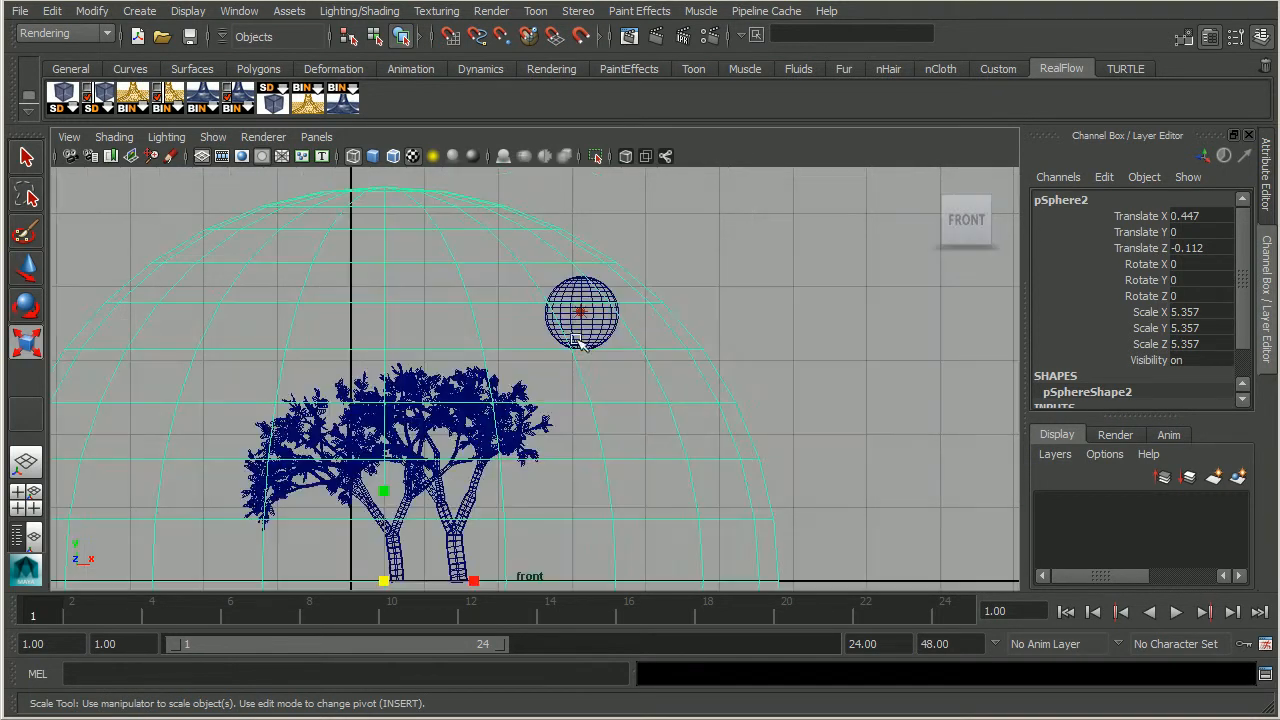
scroll(497, 372, up, 4)
alt+middle_drag(497, 372, 553, 339)
key(w)
drag(531, 384, 532, 330)
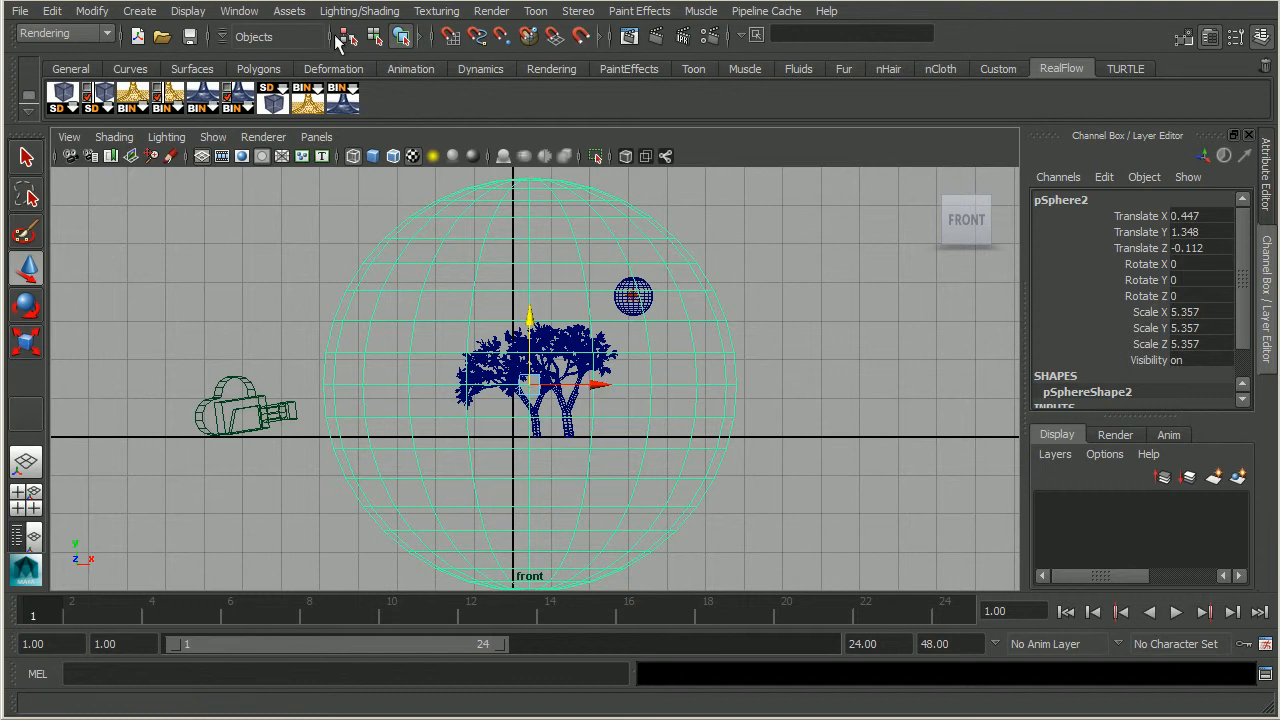
- Create a new Lambert material in the Hypershade
click(190, 11)
mouse_move(239, 11)
mouse_move(290, 59)
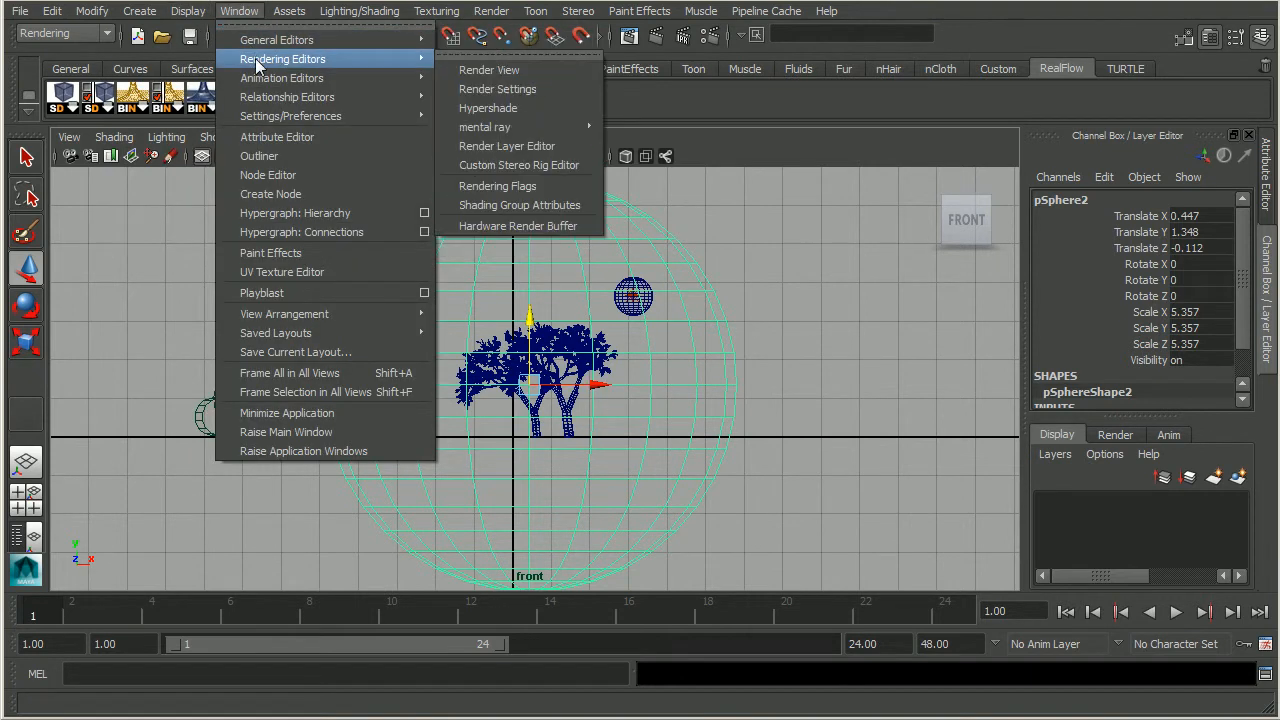
click(545, 107)
drag(673, 190, 998, 179)
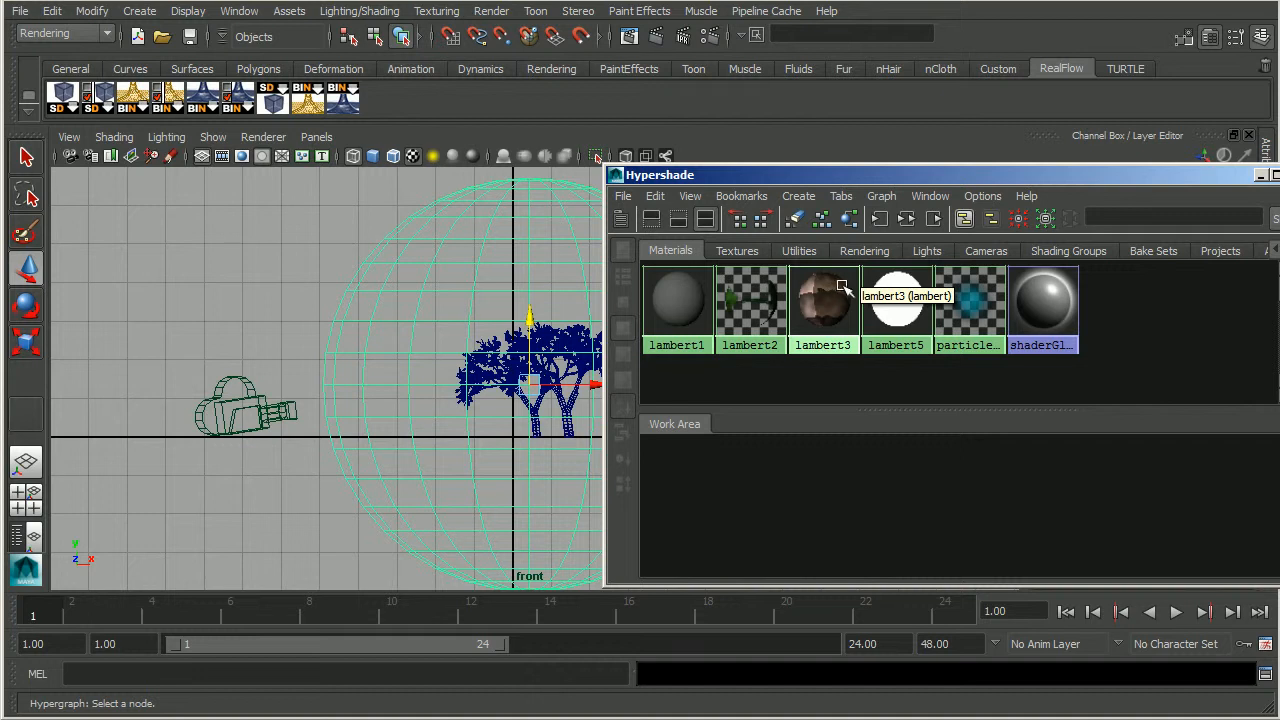
click(811, 204)
mouse_move(859, 200)
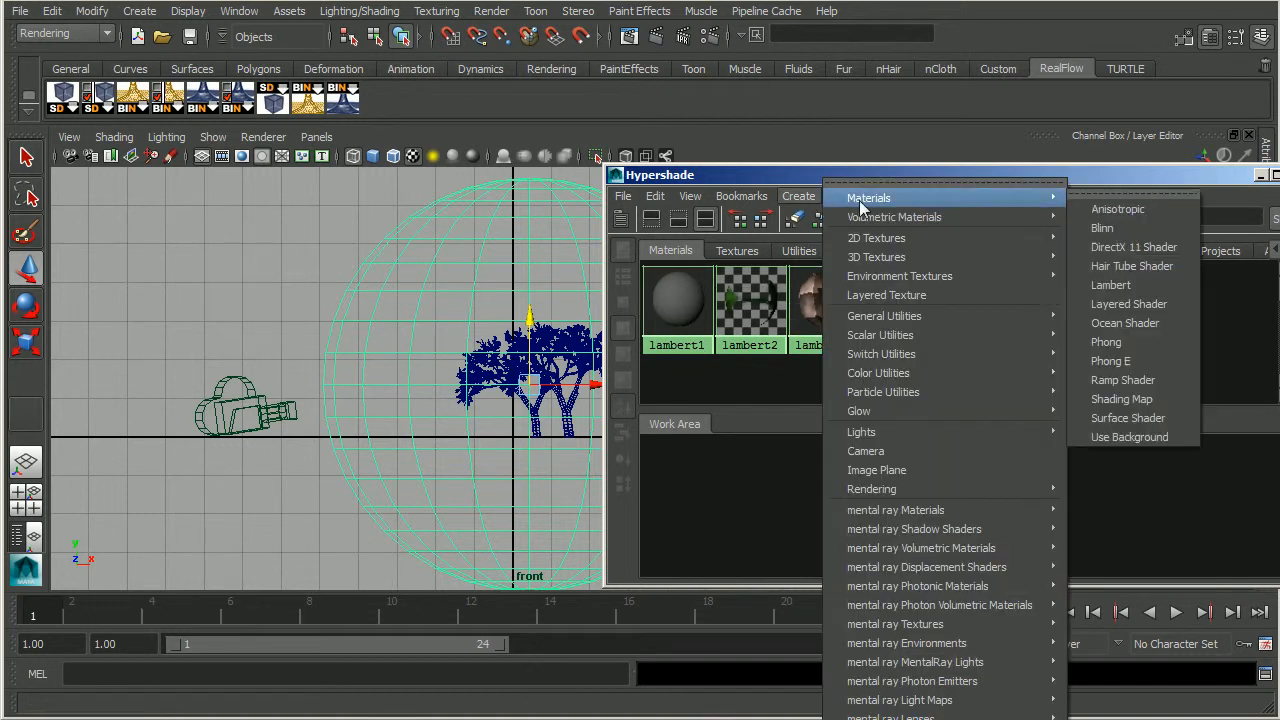
click(1129, 288)
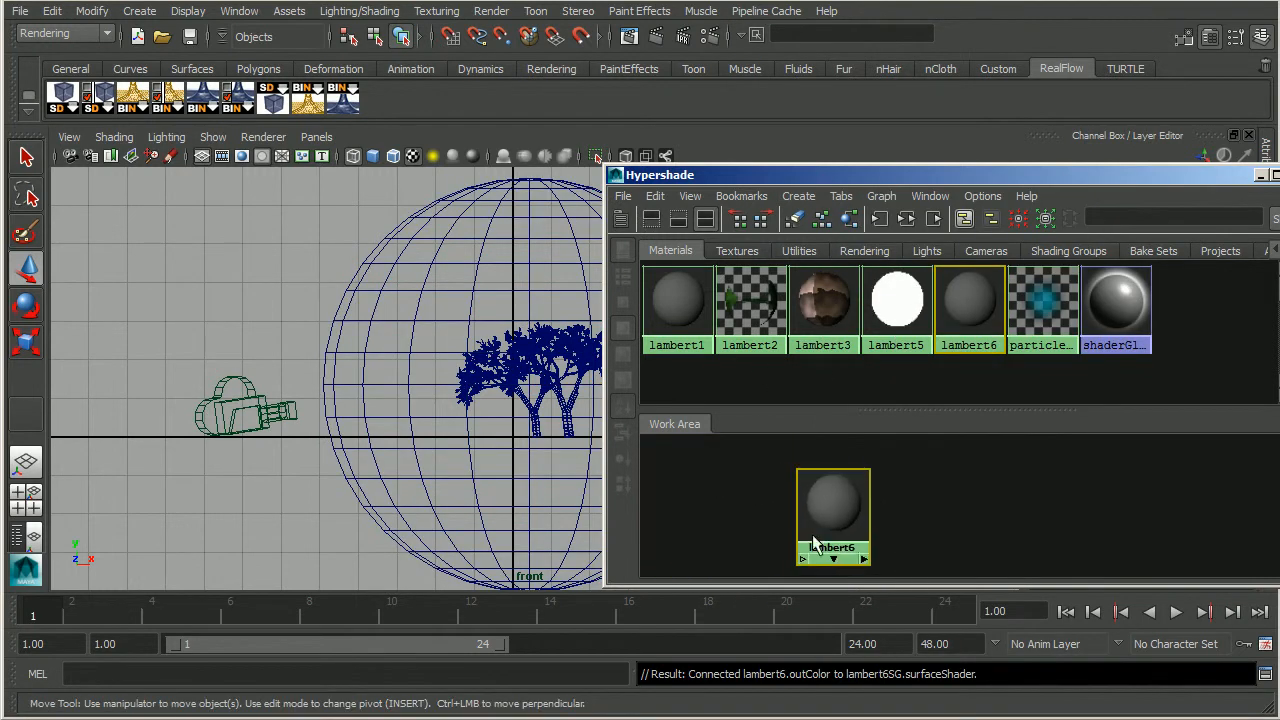
- Rename the new Lambert material as partiVolume_lambertMaterial
double_click(855, 498)
drag(1045, 178, 545, 172)
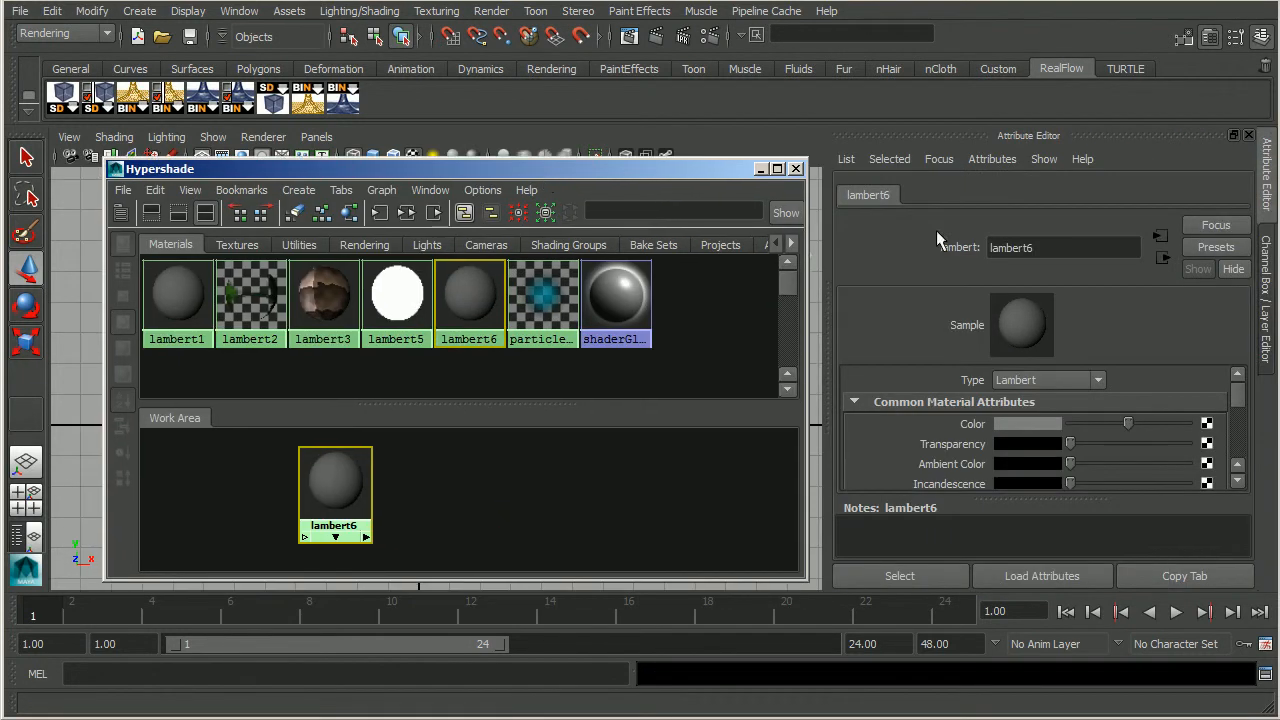
double_click(1010, 247)
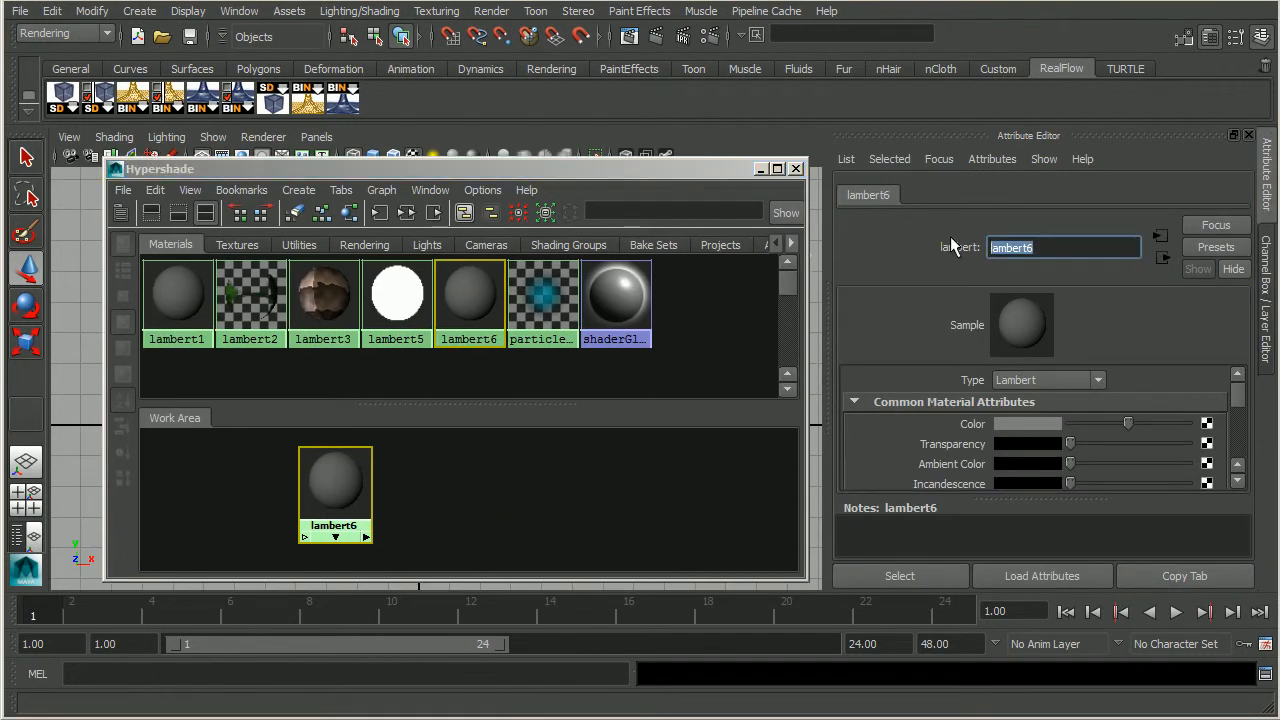
text(partiVolume_lambertMaer)
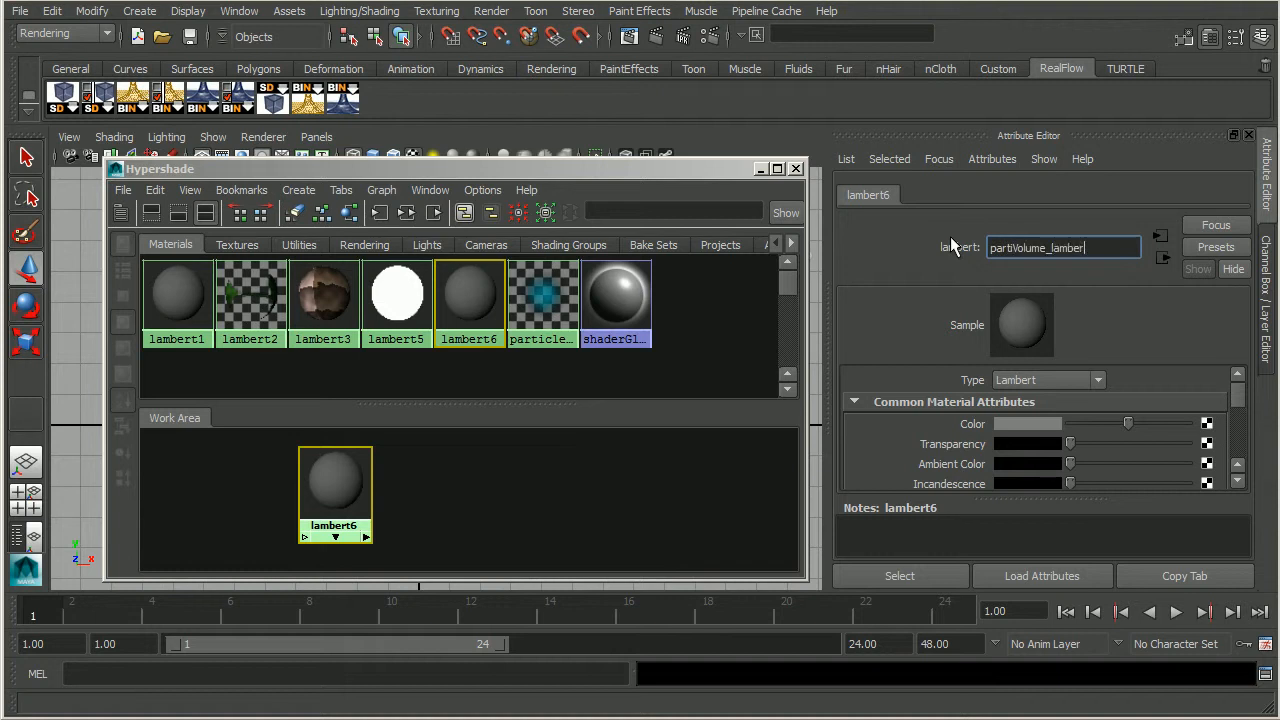
key(BackSpace)
key(BackSpace)
text(terial)
key(Return)
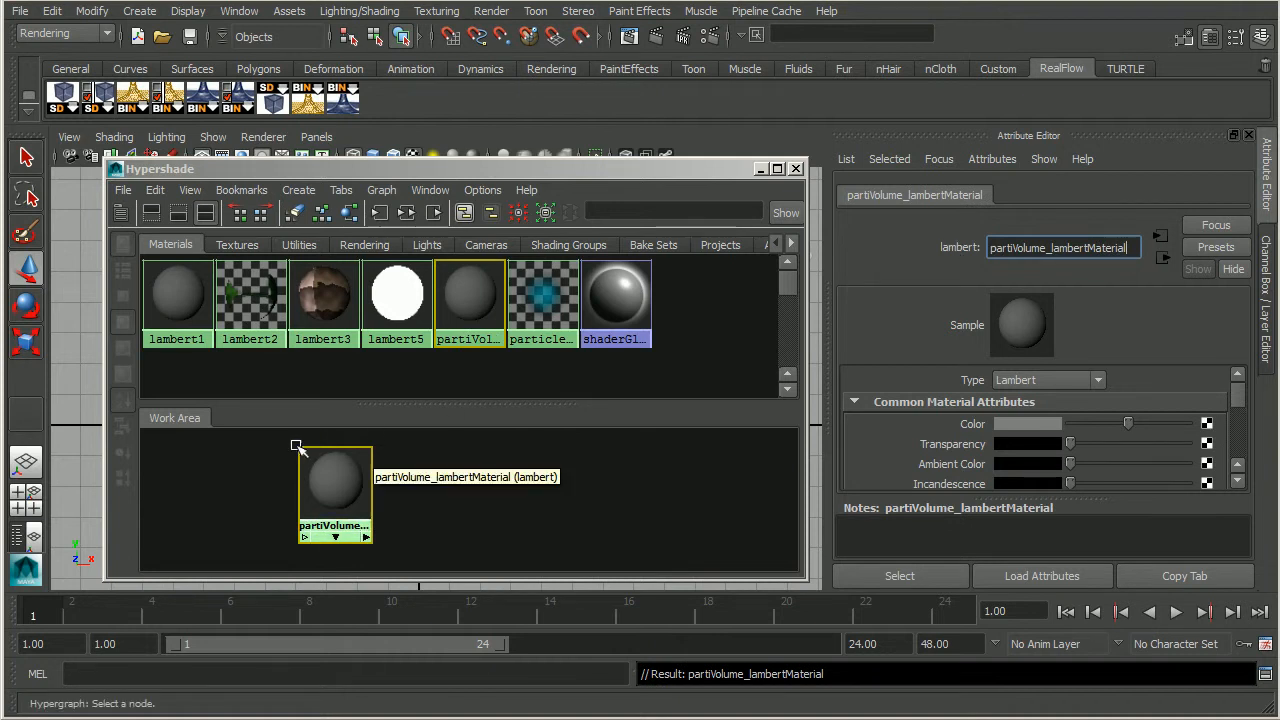
- Graph the new material's connections and rename its shading group as partiVolume_lambertMaterial_SG
click(316, 500)
click(408, 214)
click(355, 490)
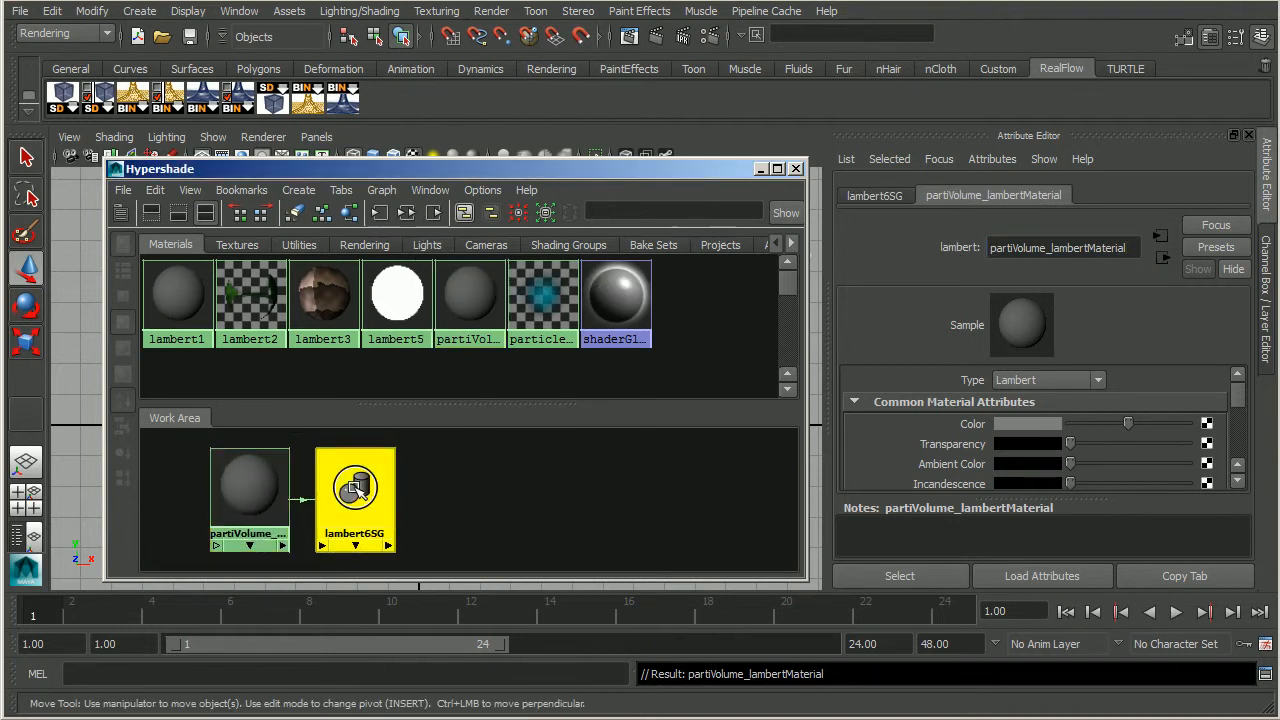
drag(1130, 248, 962, 250)
click(895, 196)
text(partiVolume_lambertMaterial)
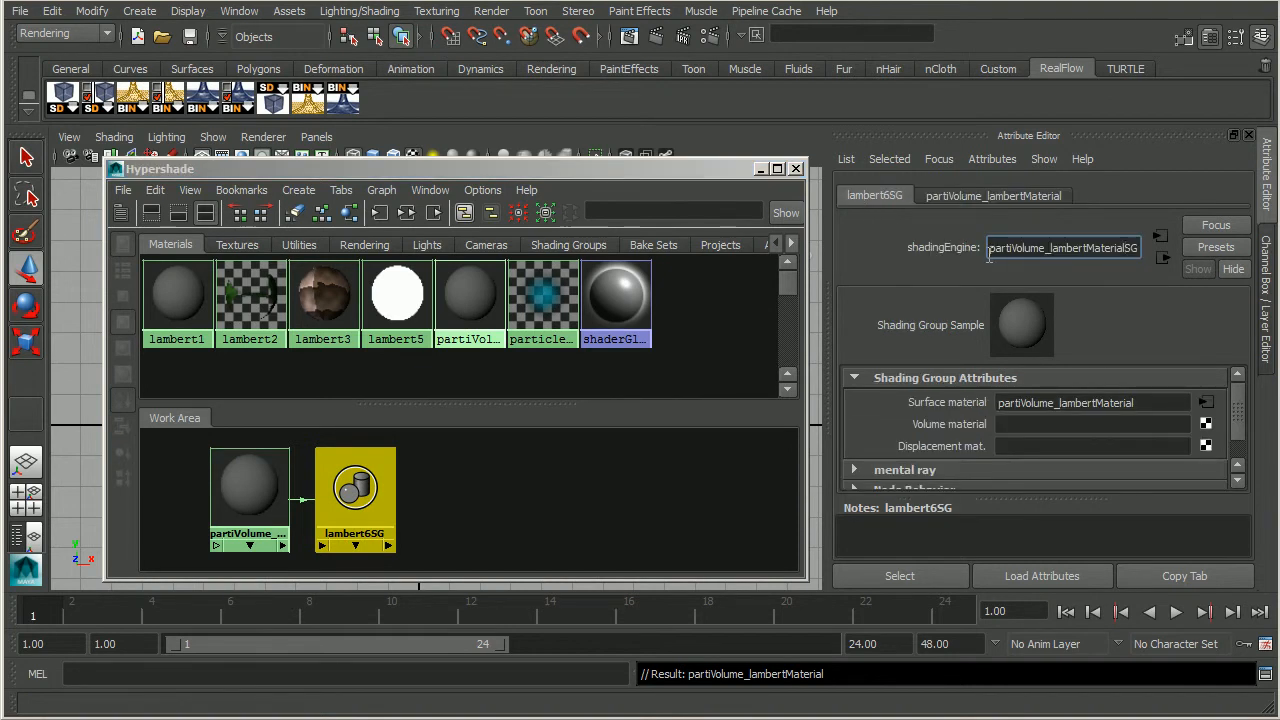
text(_)
key(Return)
- Assign partiVolume_lambertMaterial to the large sphere enclosing the scene
drag(670, 170, 1072, 118)
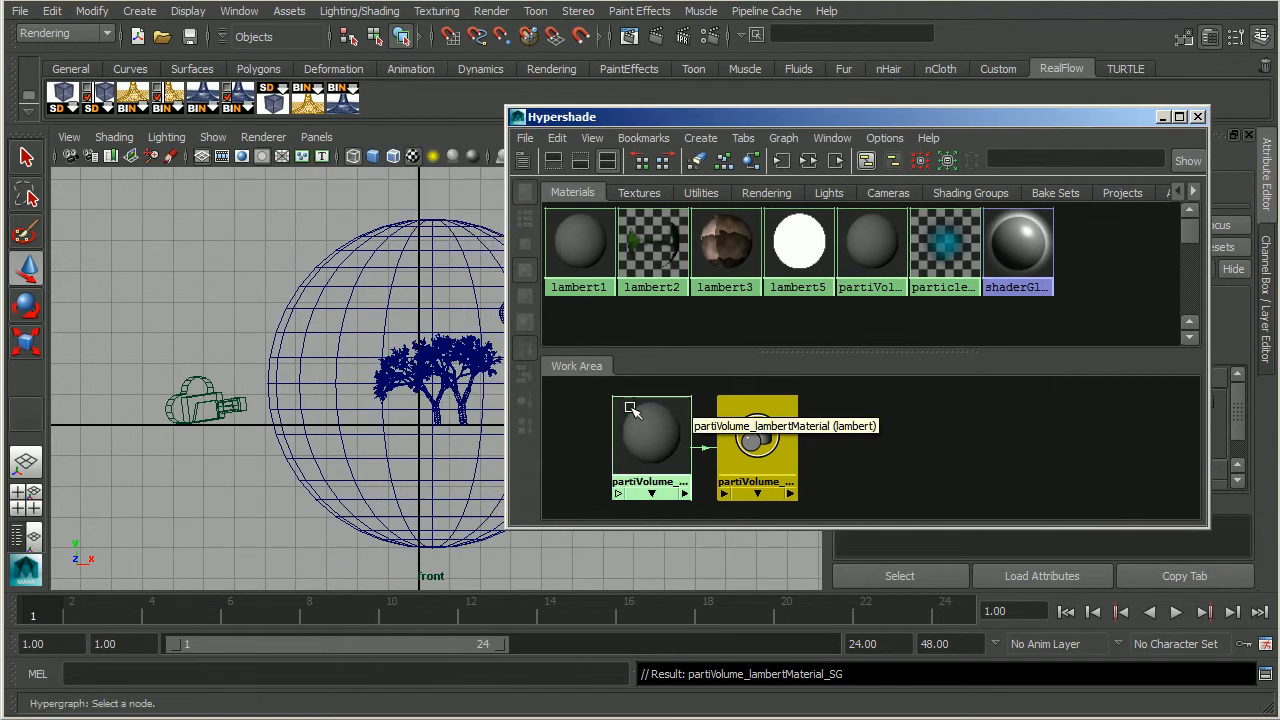
click(395, 266)
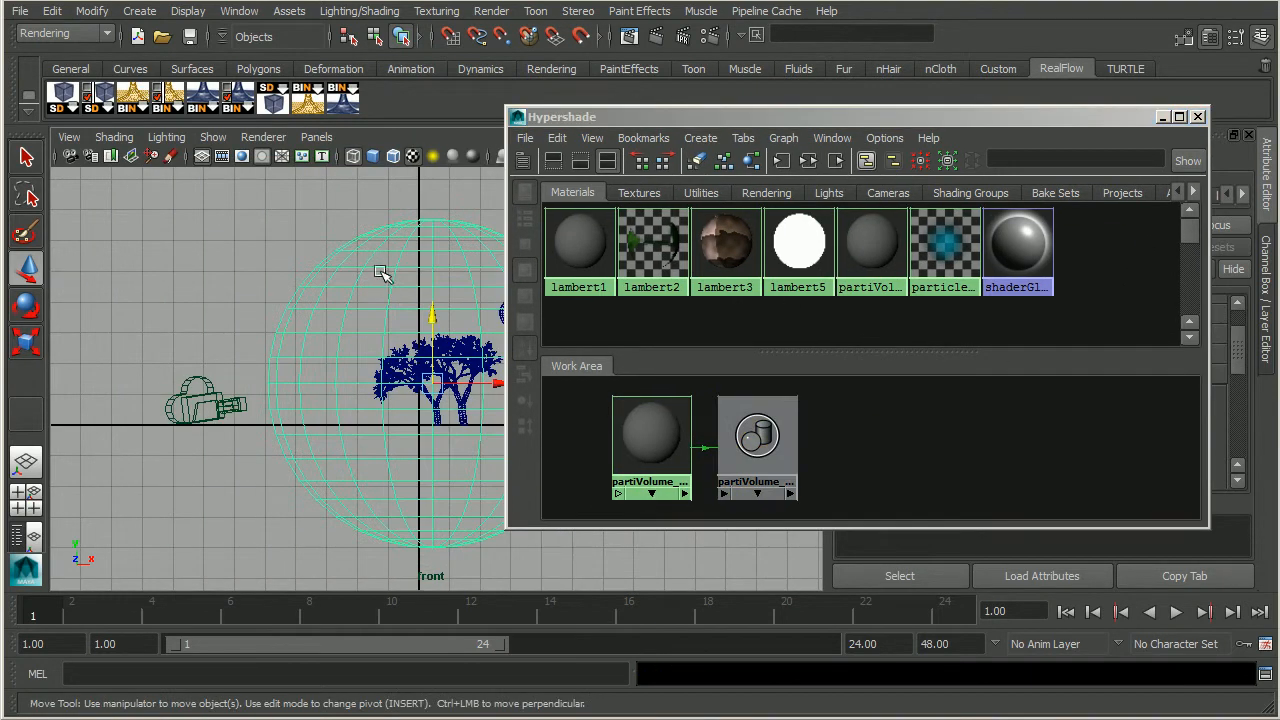
right_drag(637, 436, 644, 380)
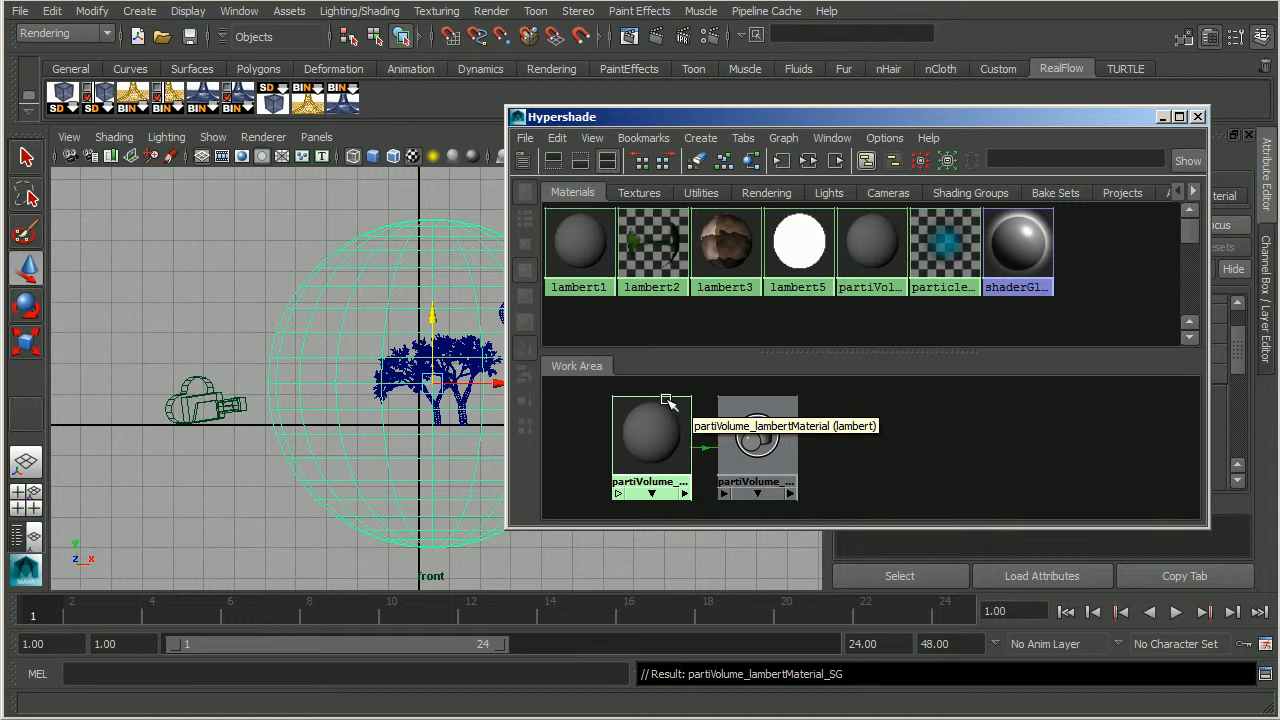
- Add a mental ray parti_volume material as the volume shader of partiVolume_lambertMaterial_SG and place its node beside the shading group
drag(940, 117, 474, 97)
click(290, 418)
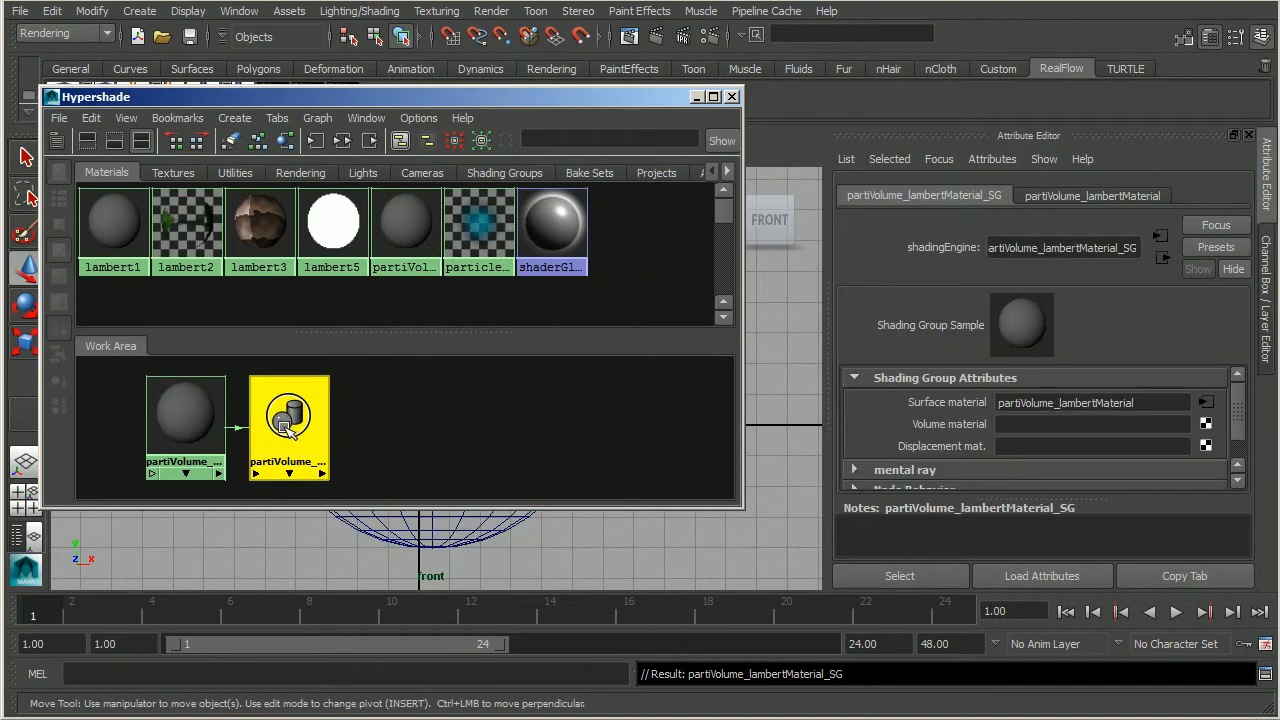
drag(1050, 498, 1050, 553)
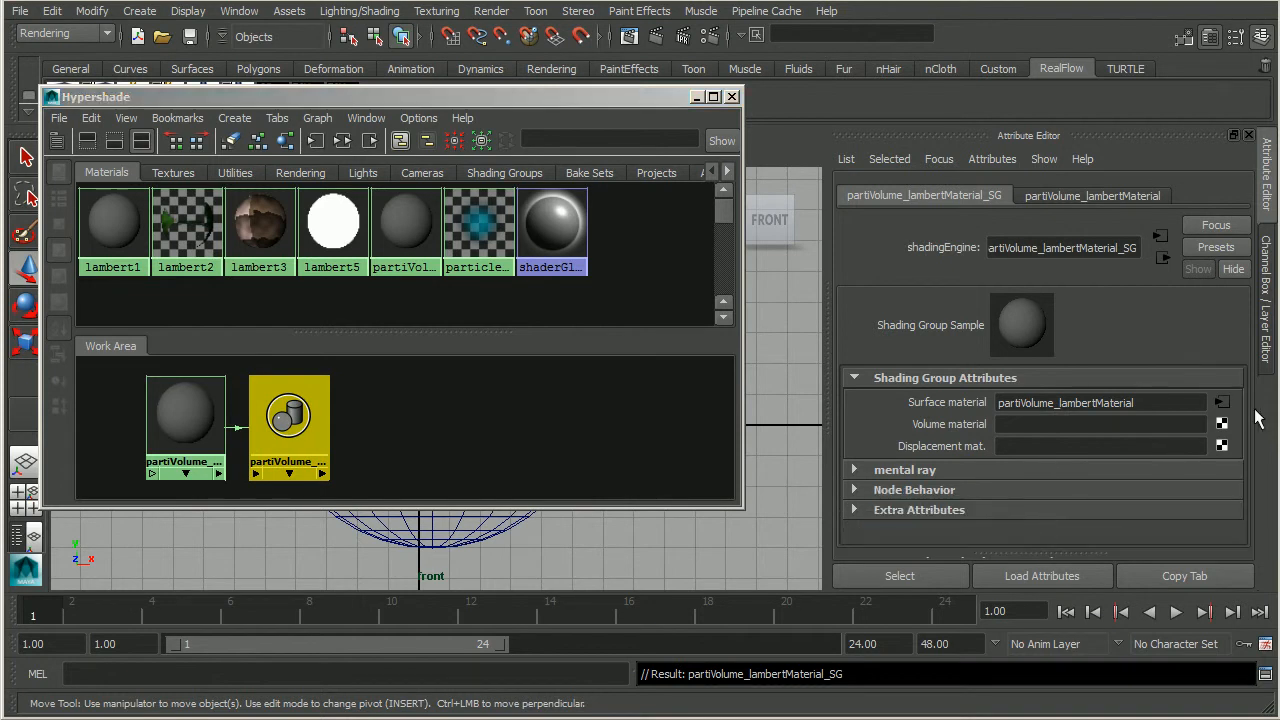
click(945, 468)
drag(1240, 395, 1244, 447)
click(905, 418)
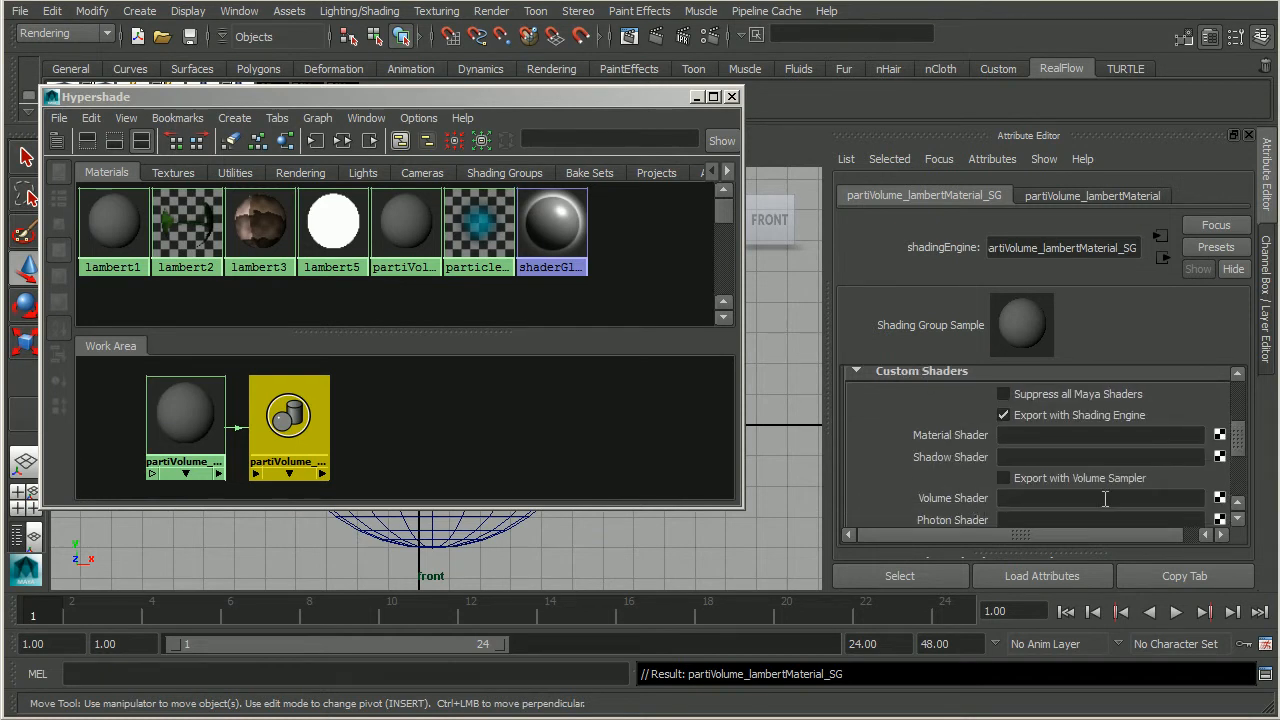
click(1220, 498)
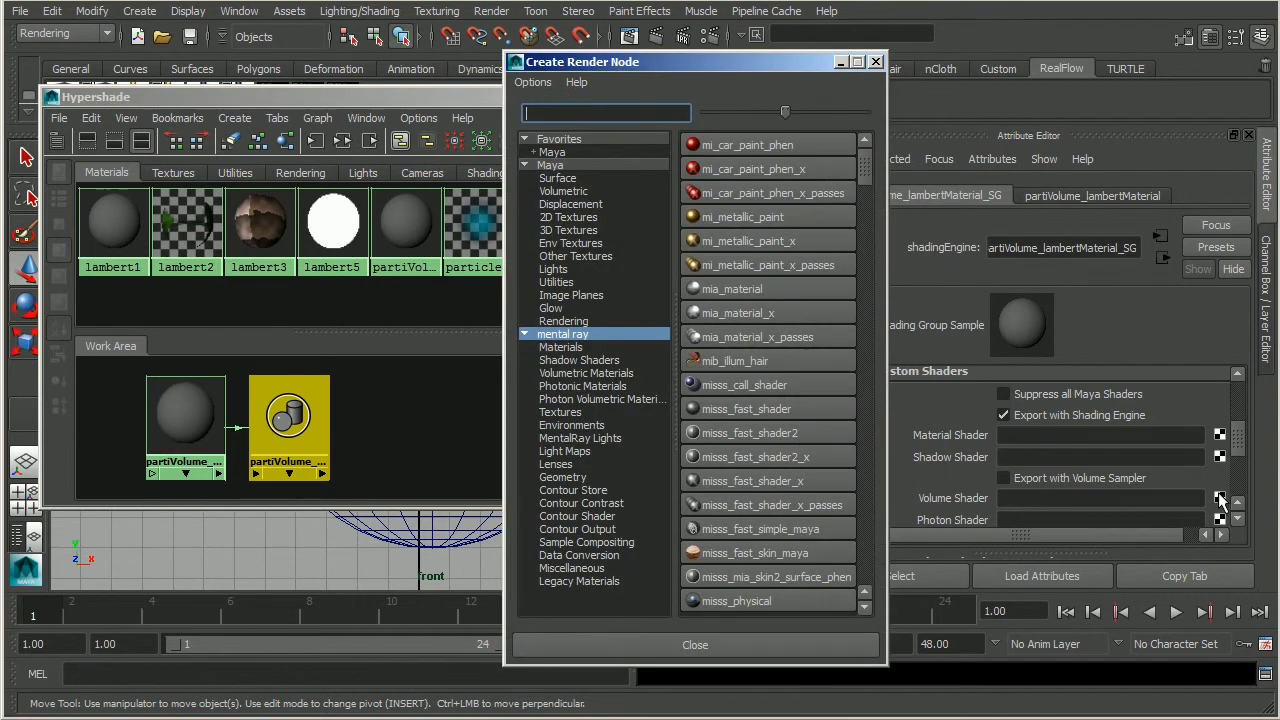
drag(703, 60, 673, 32)
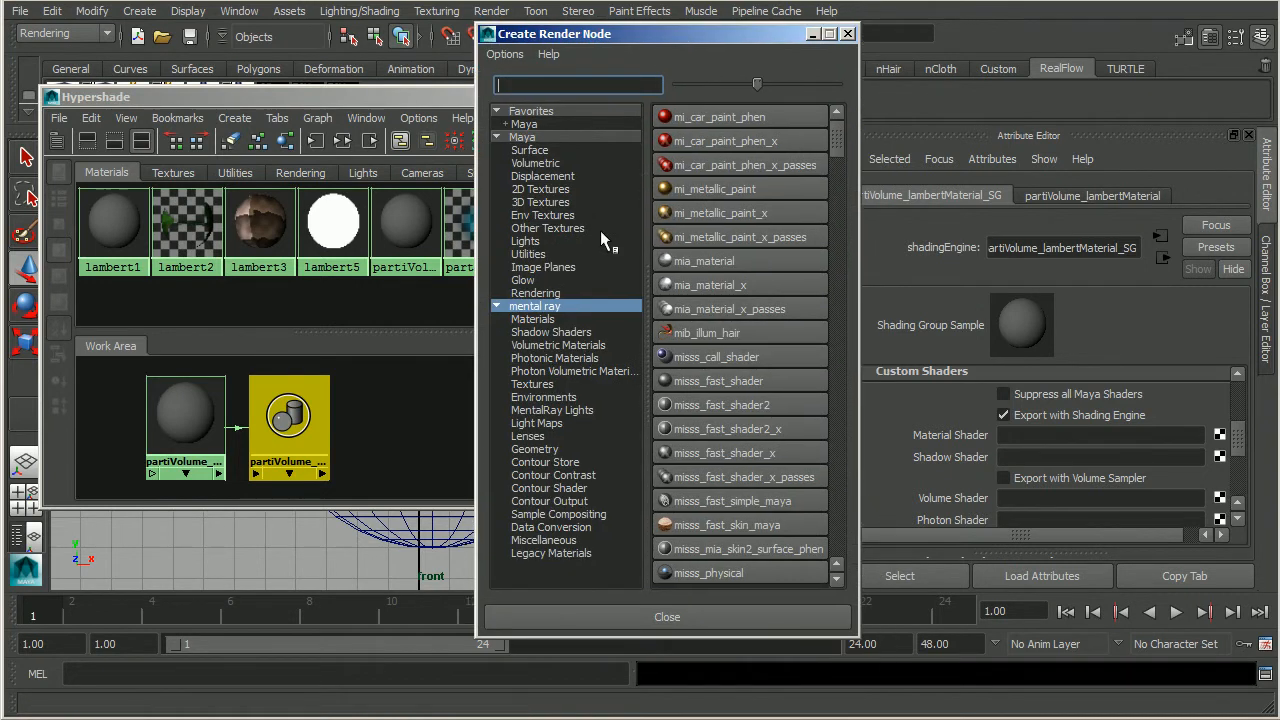
click(558, 345)
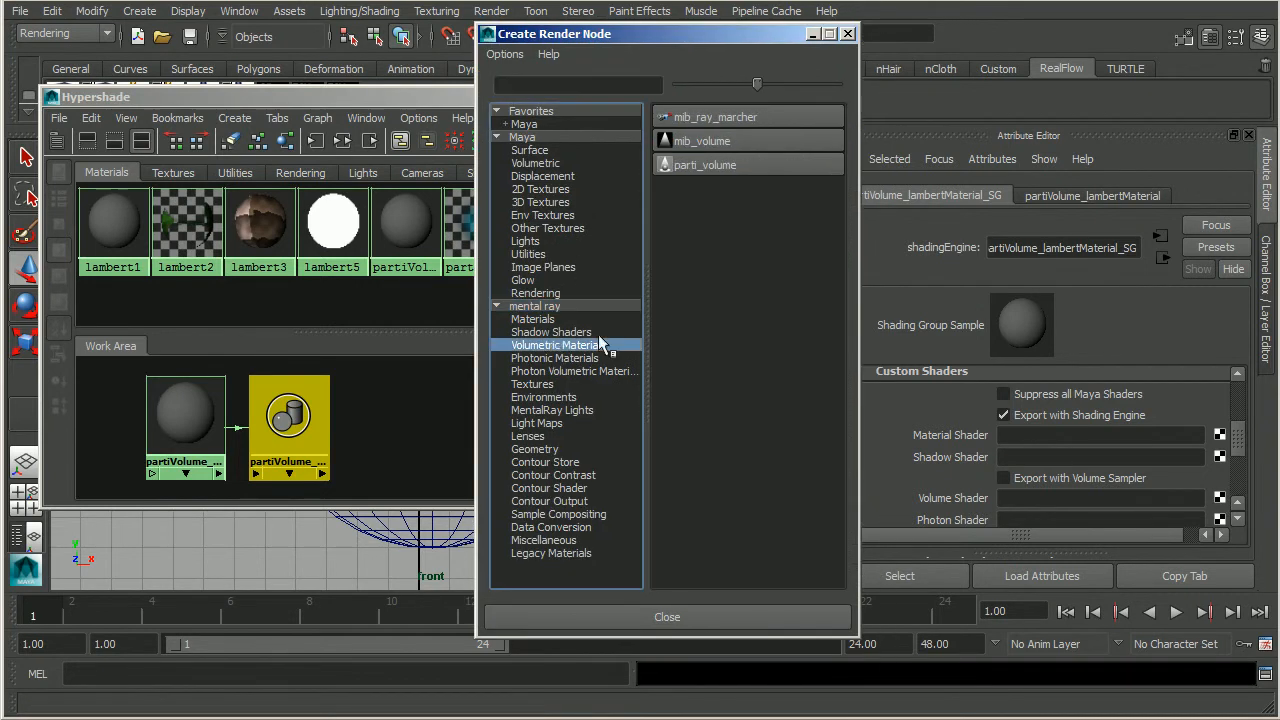
click(698, 167)
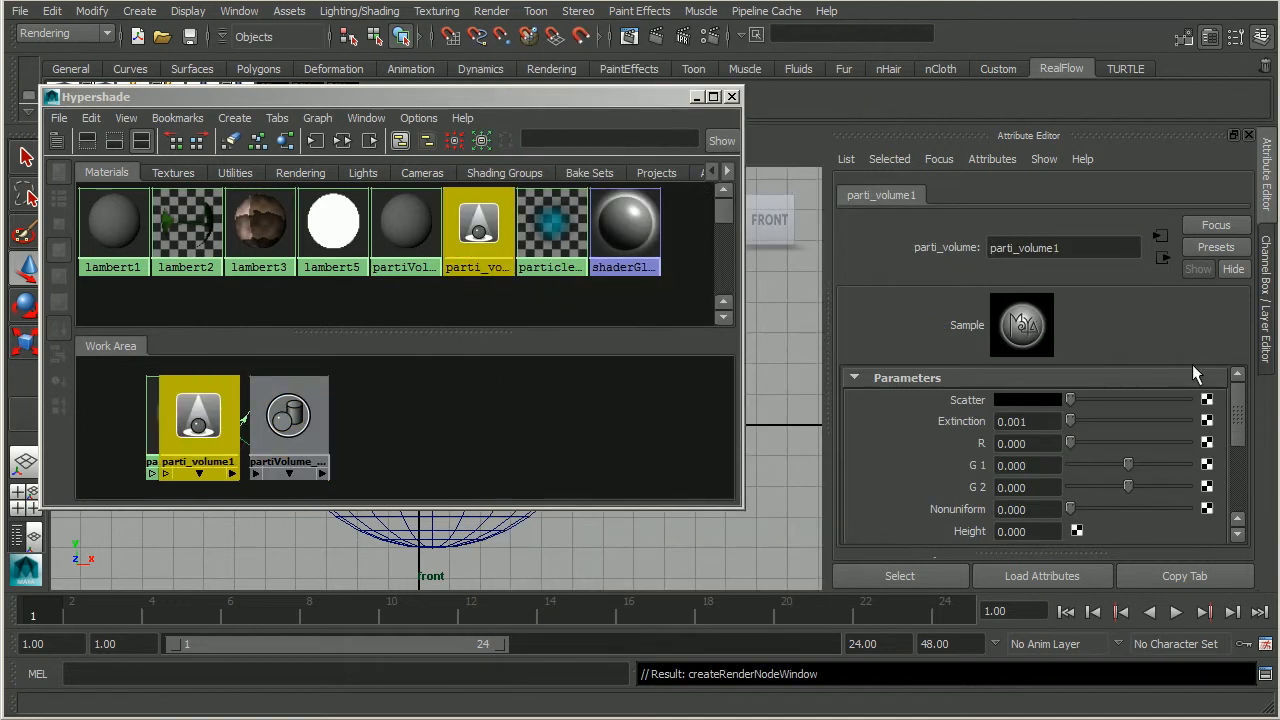
drag(240, 428, 456, 427)
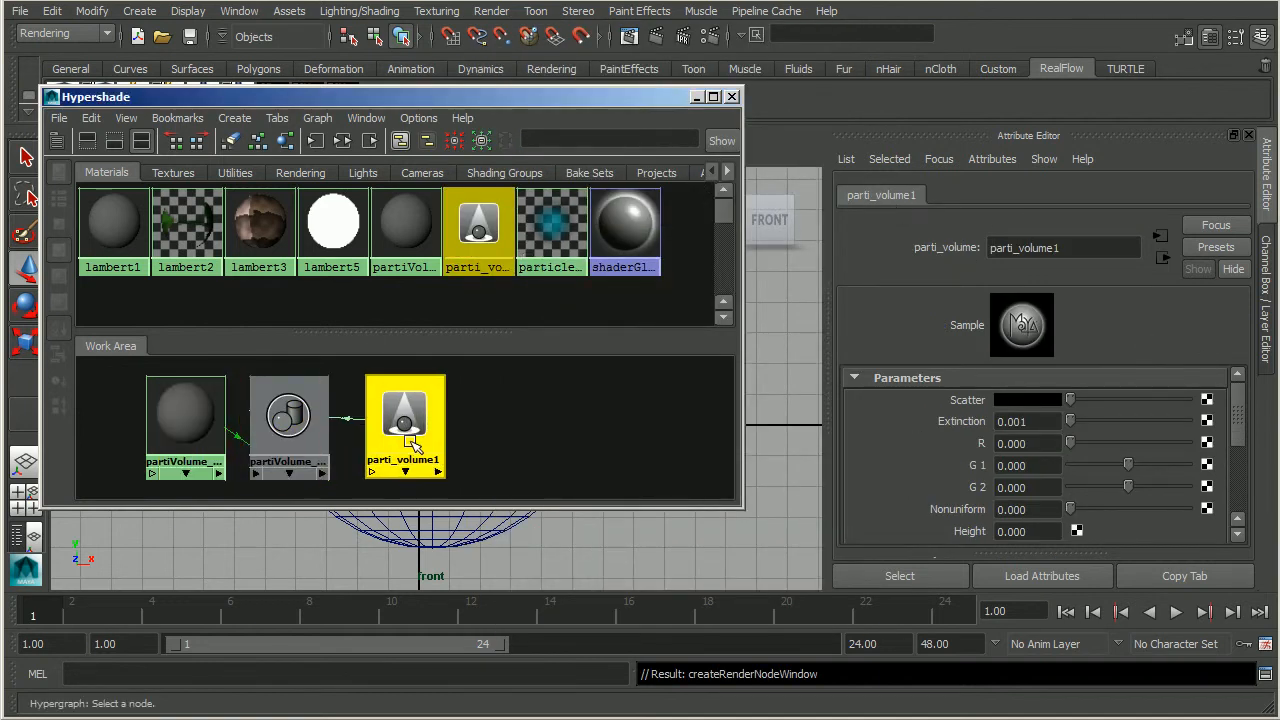
- Render the perspective view with mental ray and inspect the image in both colour and alpha channels
drag(571, 94, 665, 148)
click(794, 151)
click(629, 36)
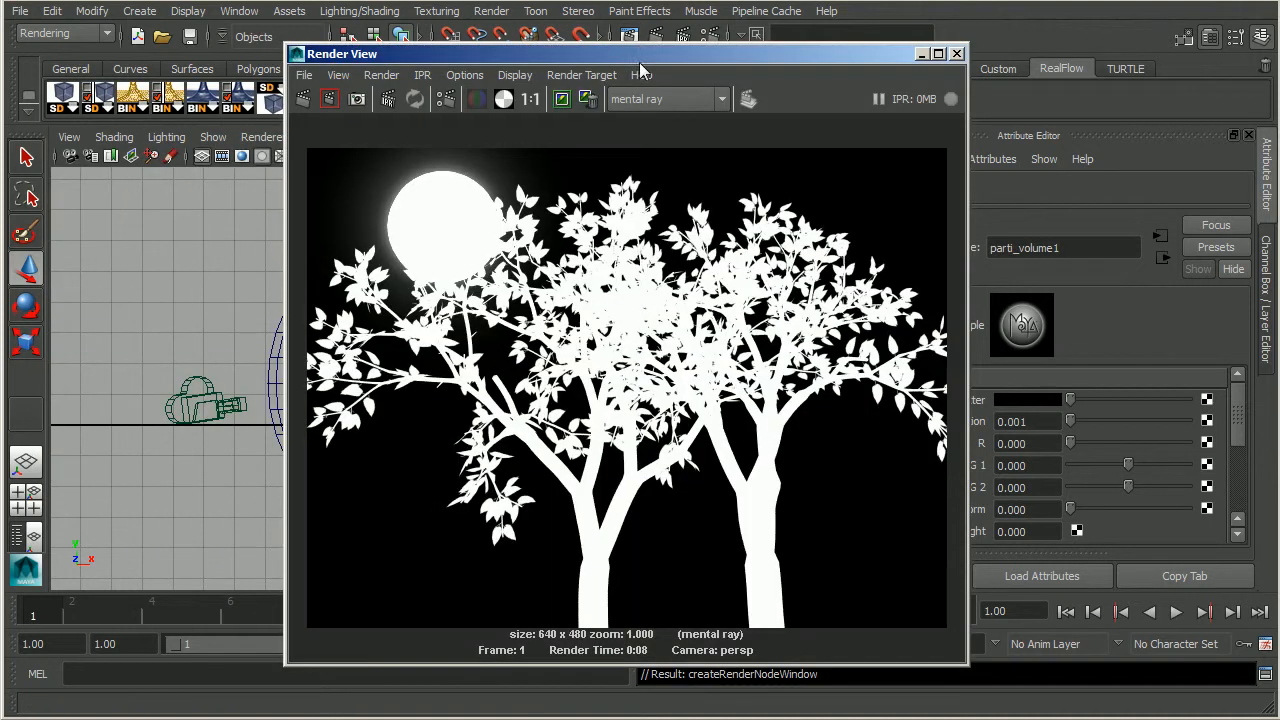
click(476, 98)
click(562, 99)
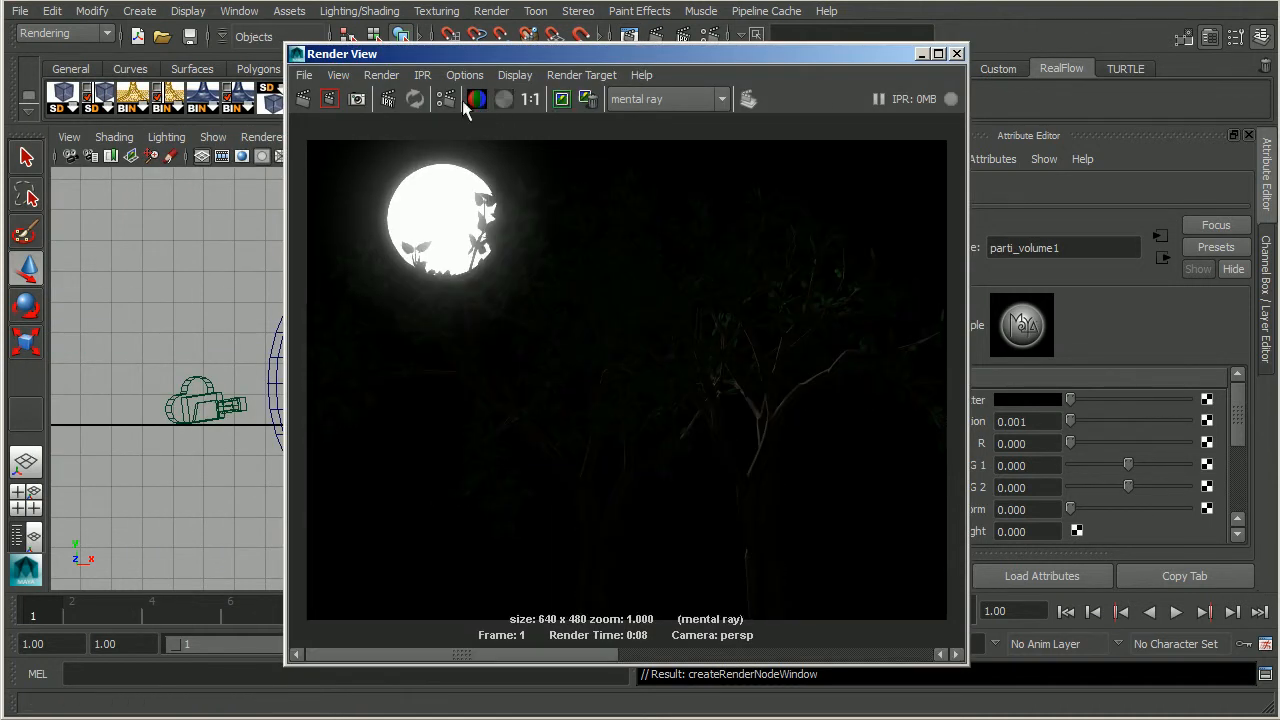
click(324, 99)
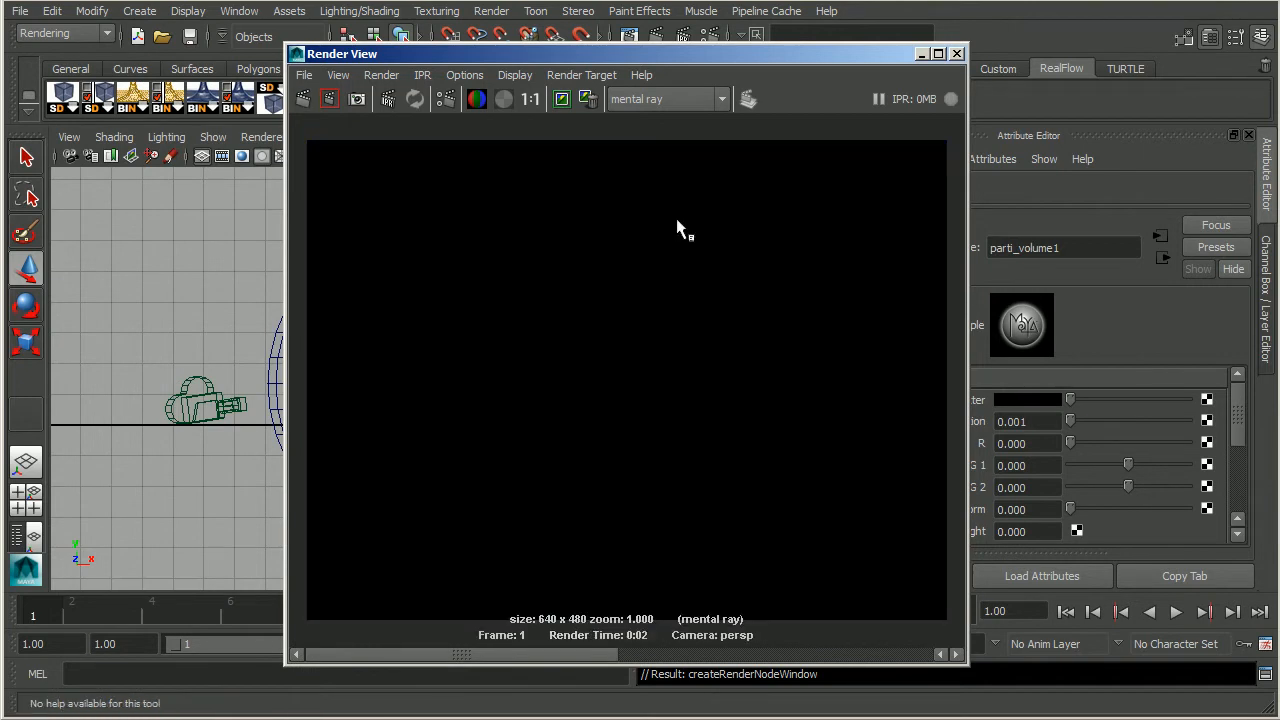
click(504, 99)
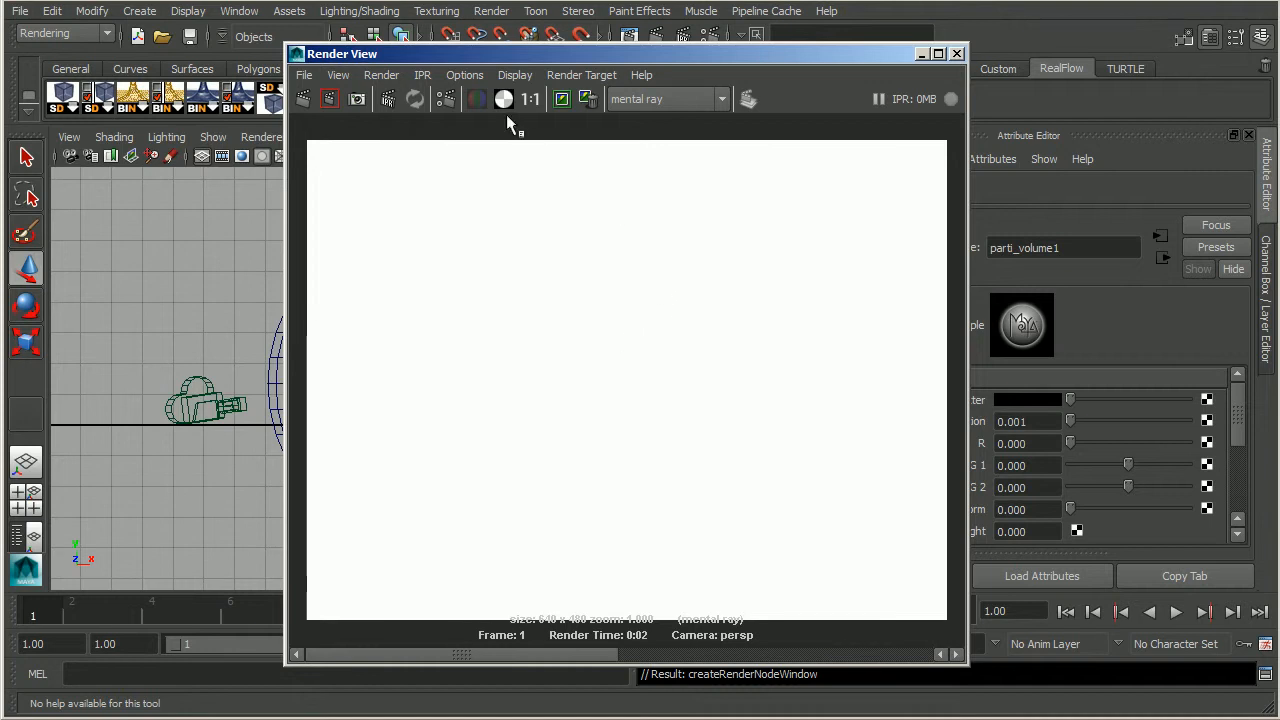
click(476, 99)
drag(807, 52, 1005, 46)
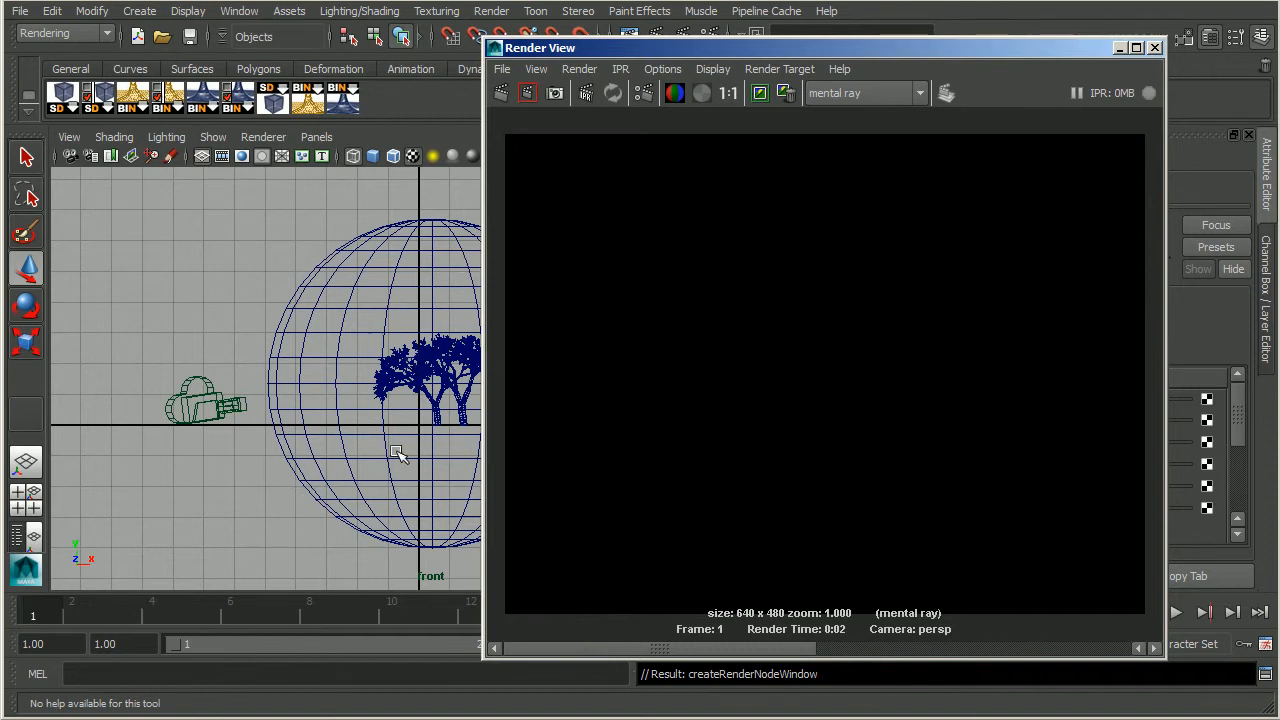
drag(1037, 55, 921, 45)
click(1021, 42)
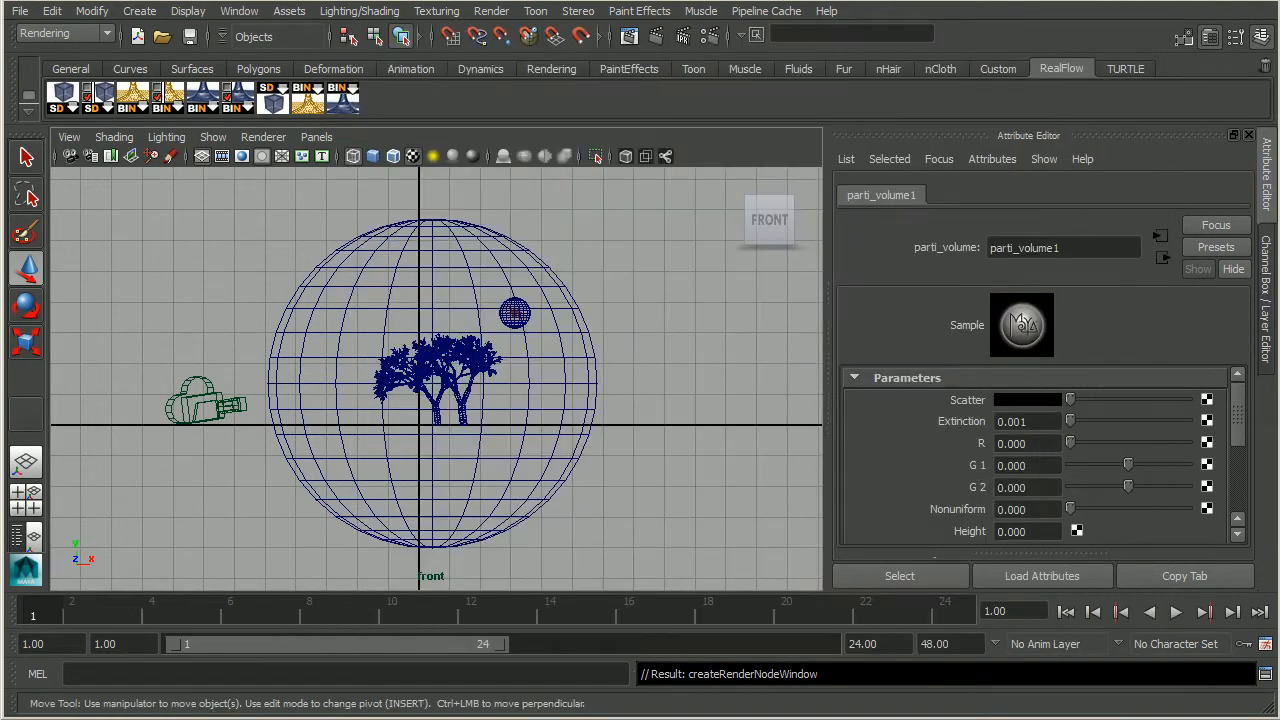
- Add a transmat legacy material as the mental ray material shader of partiVolume_lambertMaterial_SG
key(alt+Tab)
drag(558, 151, 690, 147)
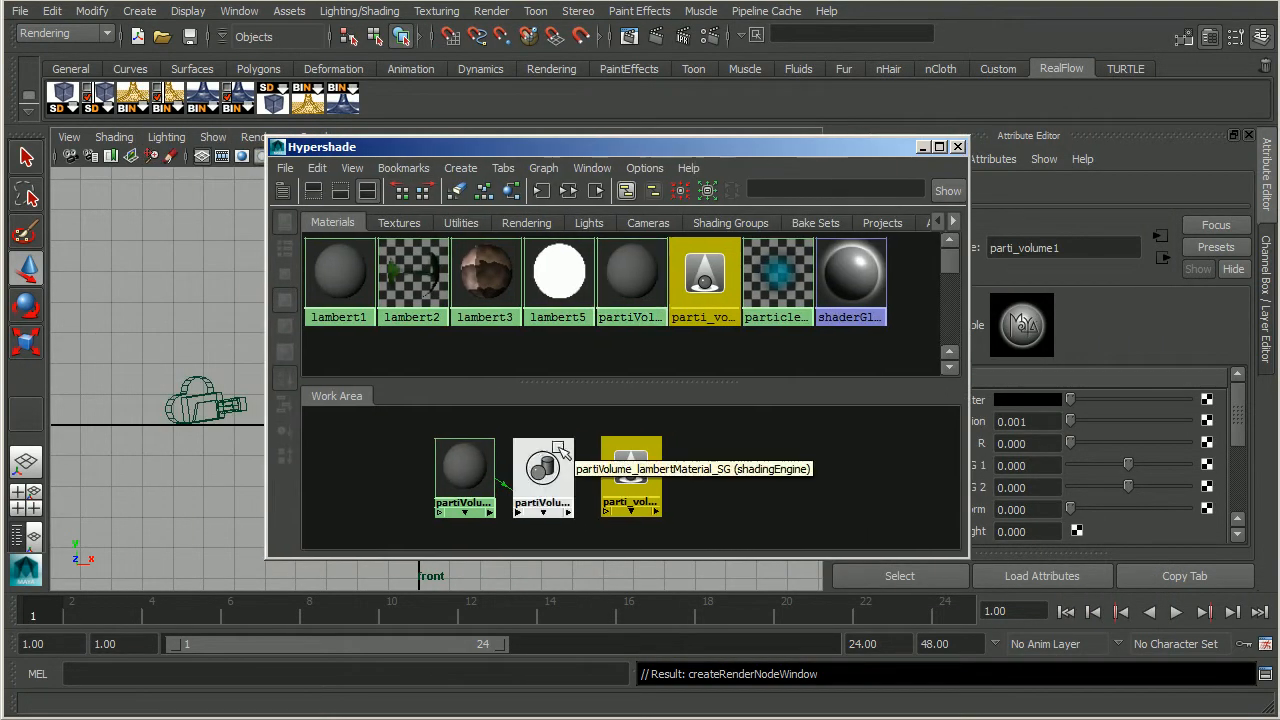
click(565, 455)
drag(857, 152, 645, 138)
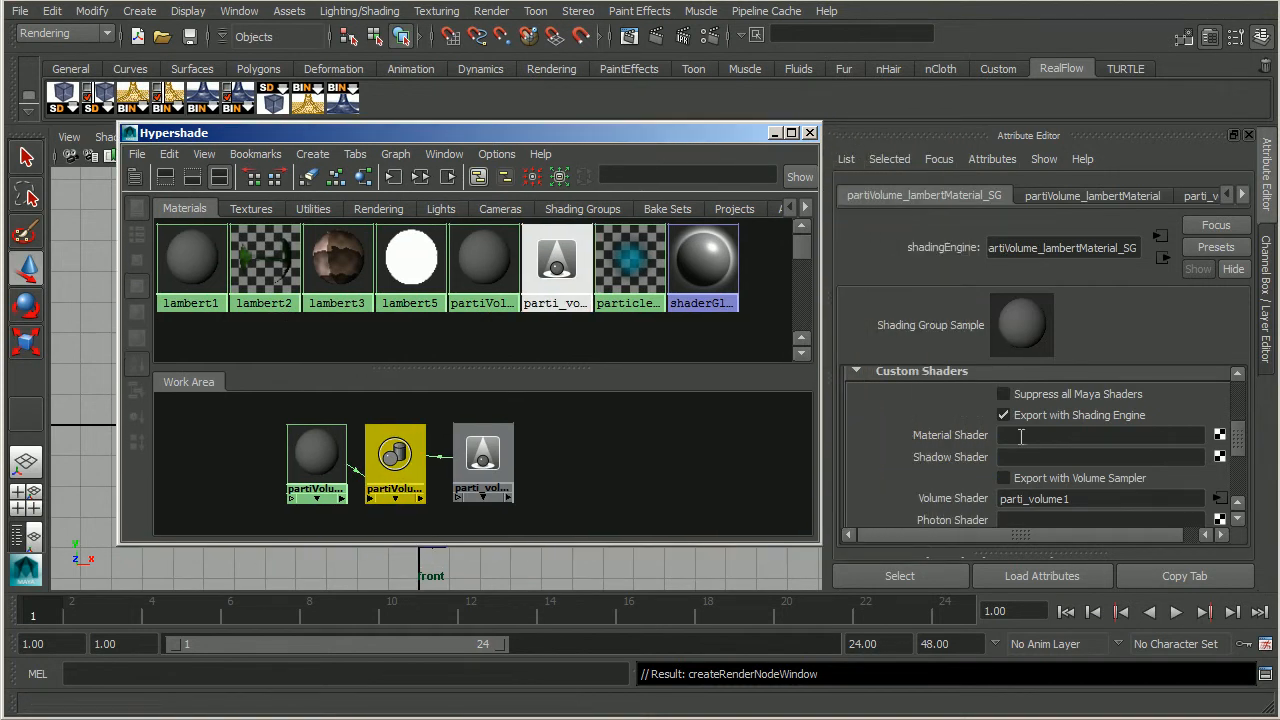
click(1219, 435)
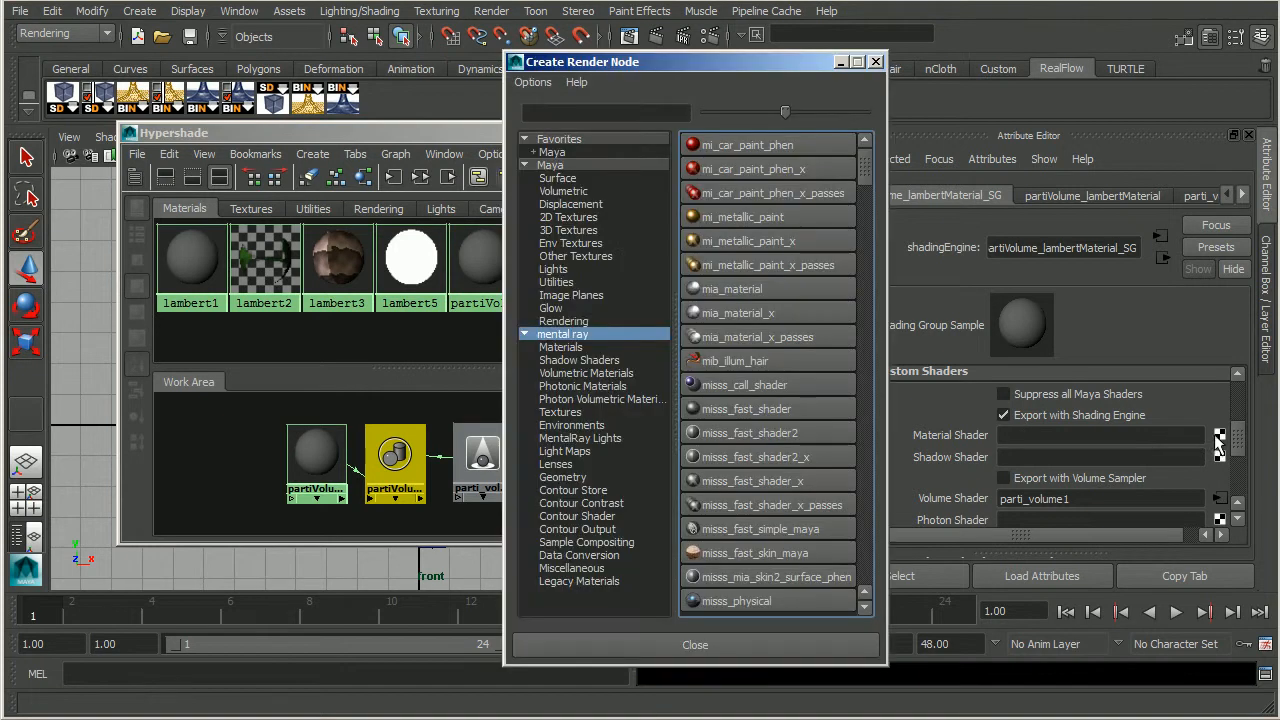
click(579, 581)
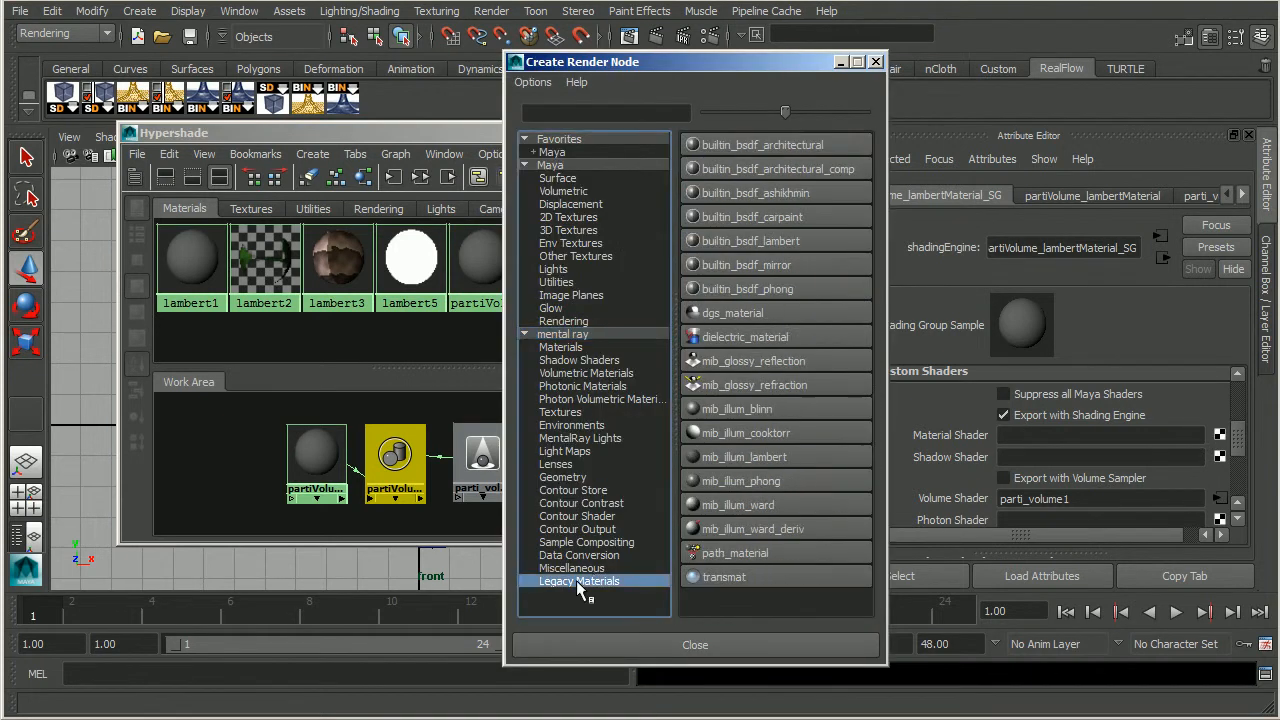
click(728, 580)
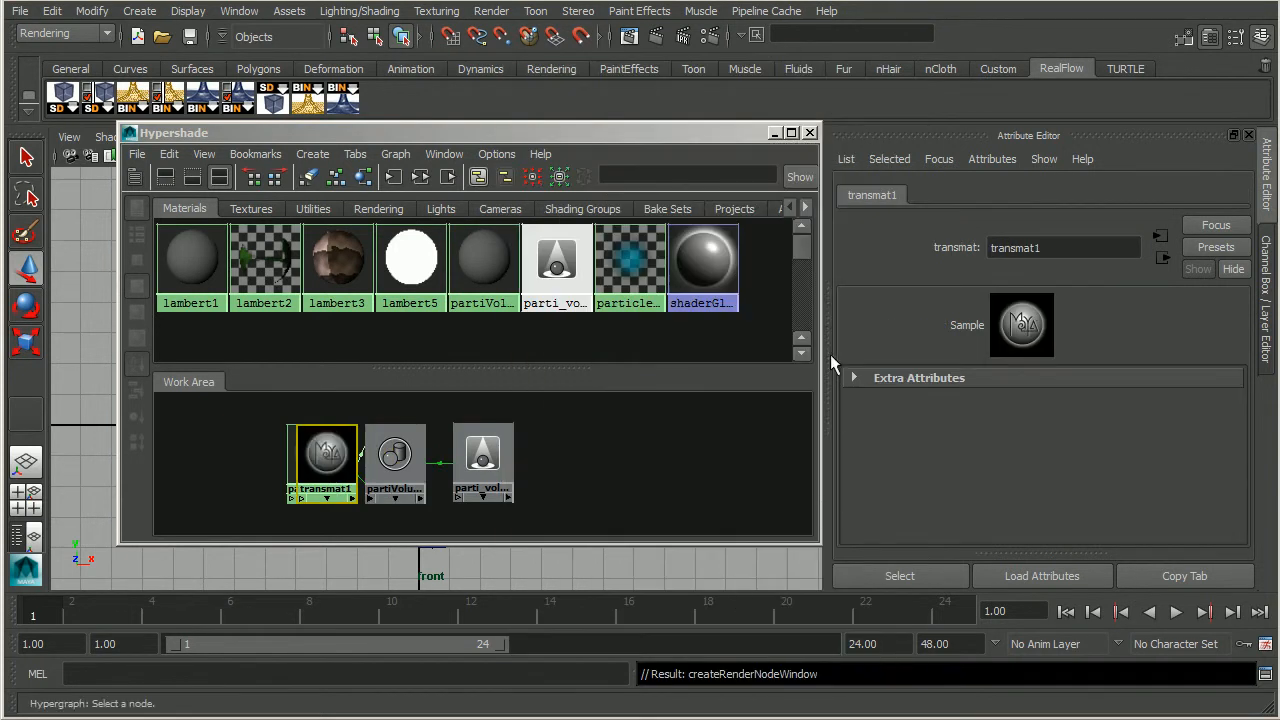
- Render the perspective view with the transmat material shader and compare the image with the earlier stored render
click(773, 133)
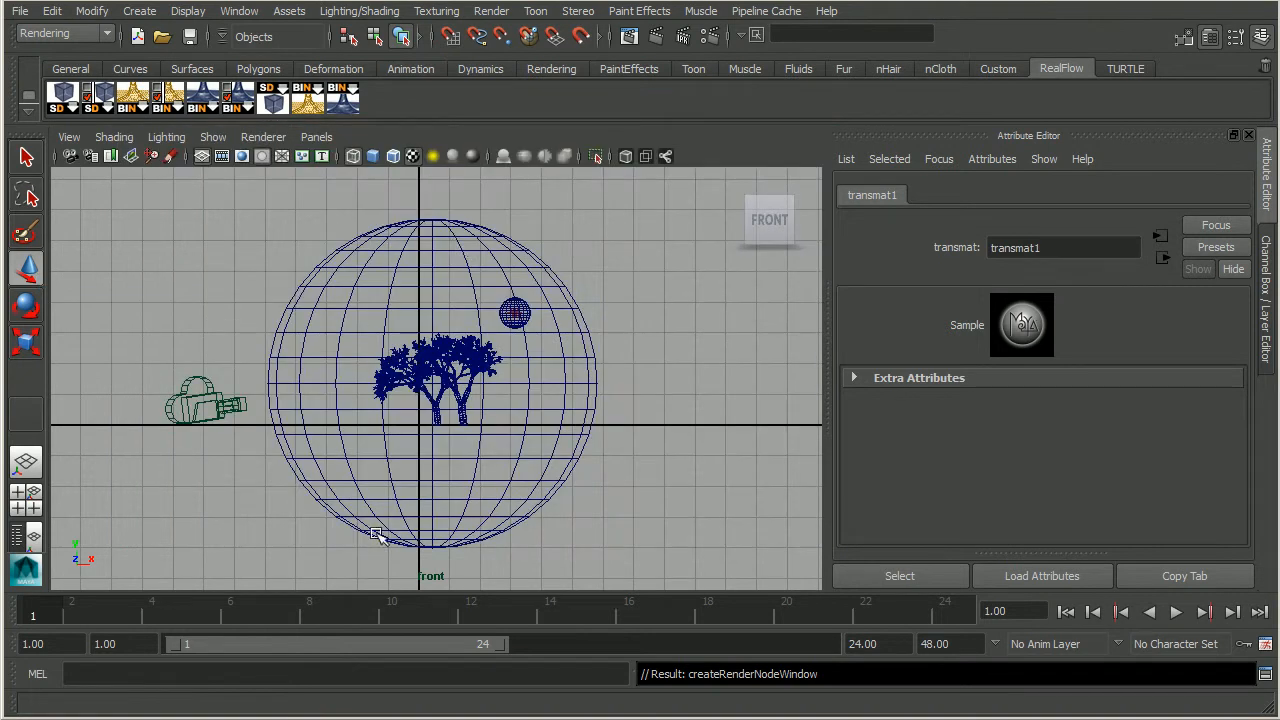
click(629, 36)
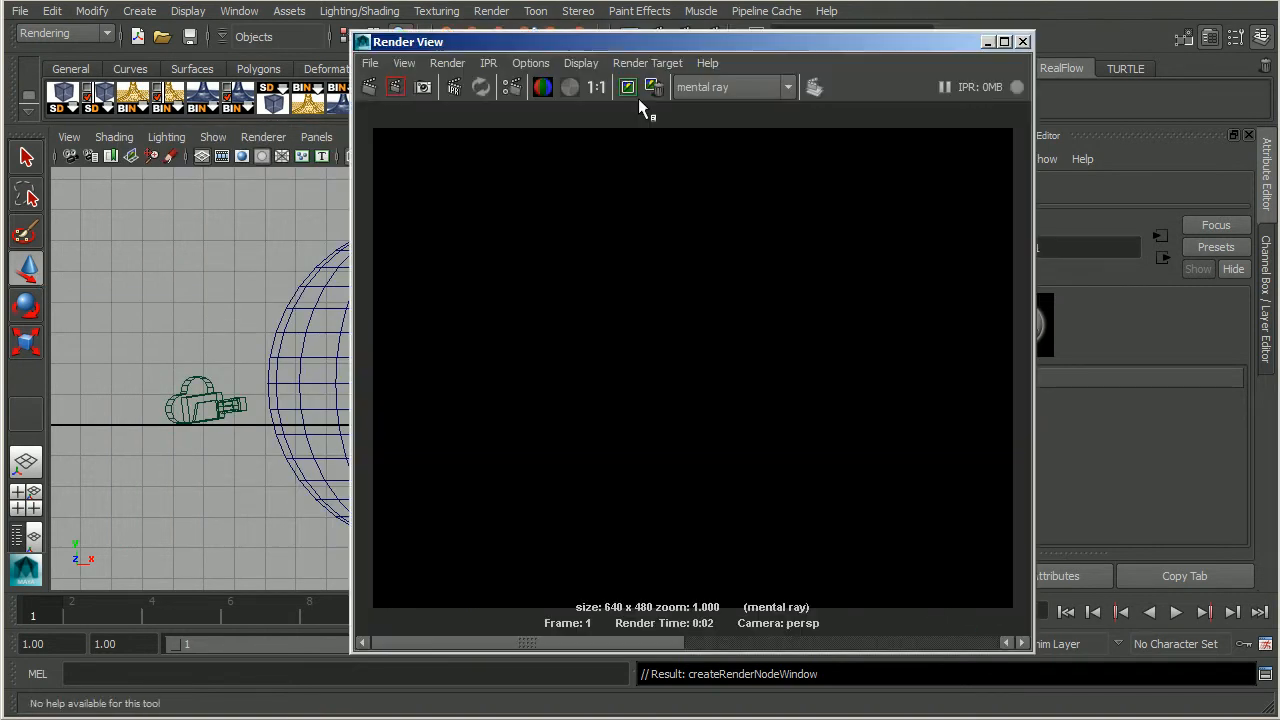
click(369, 87)
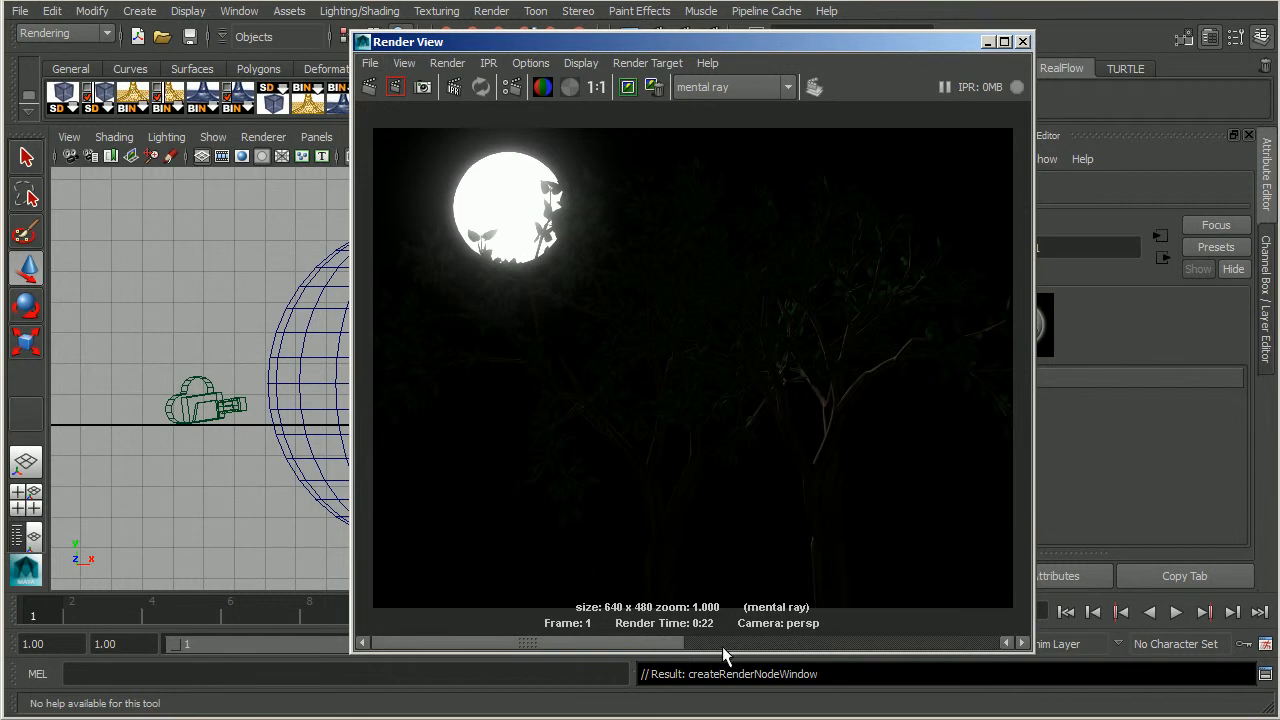
drag(680, 645, 947, 638)
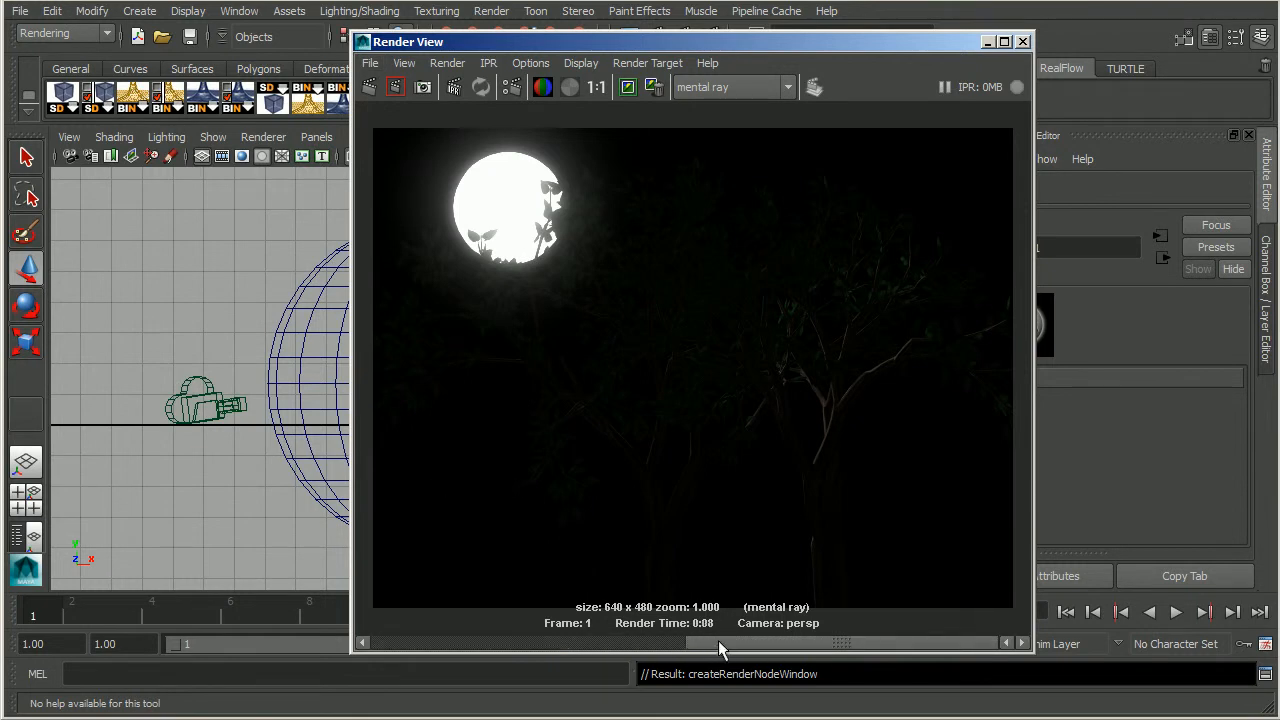
drag(723, 646, 503, 664)
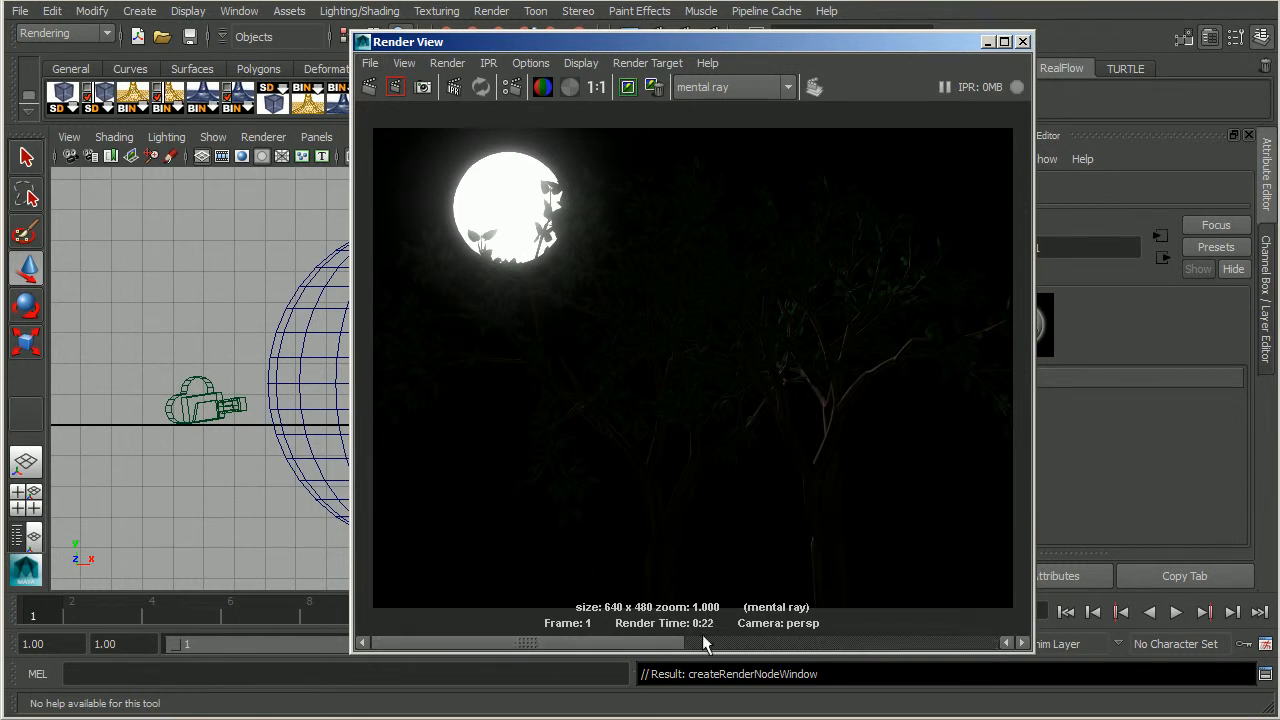
drag(665, 645, 565, 622)
click(987, 43)
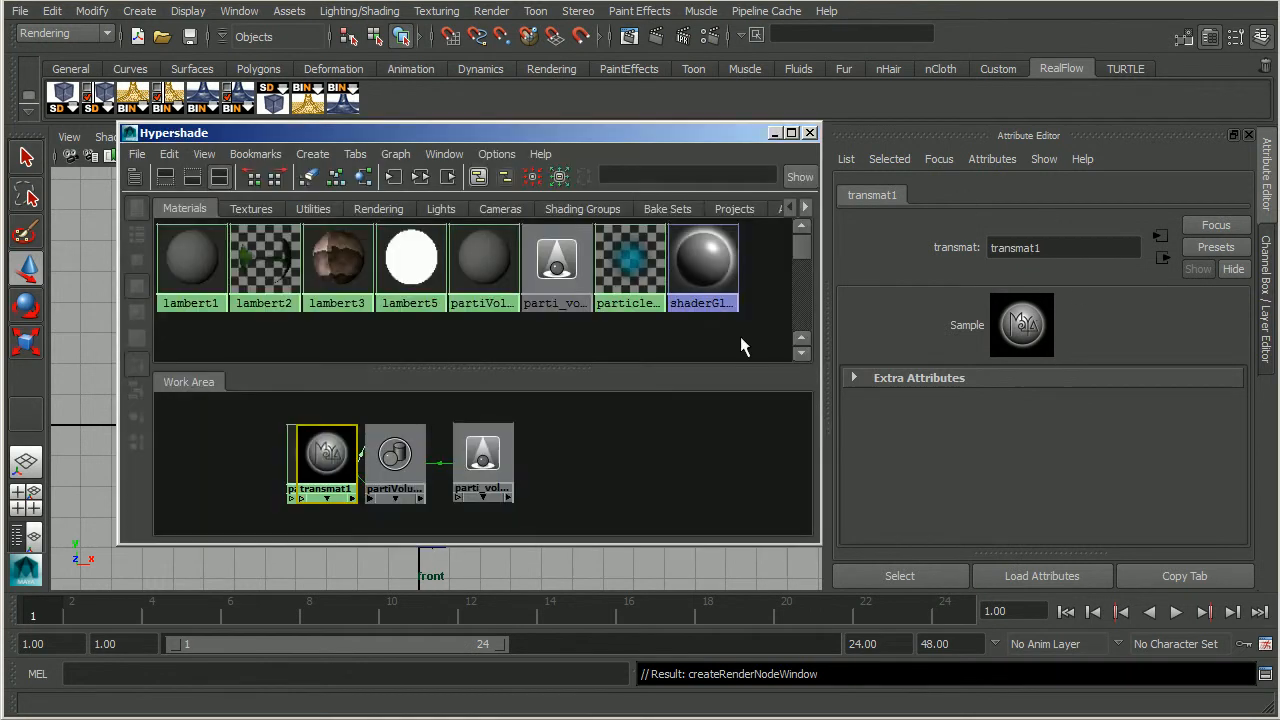
- Brighten the Scatter colour of parti_volume1 to light grey, re-render the view and compare it with the stored images
click(495, 470)
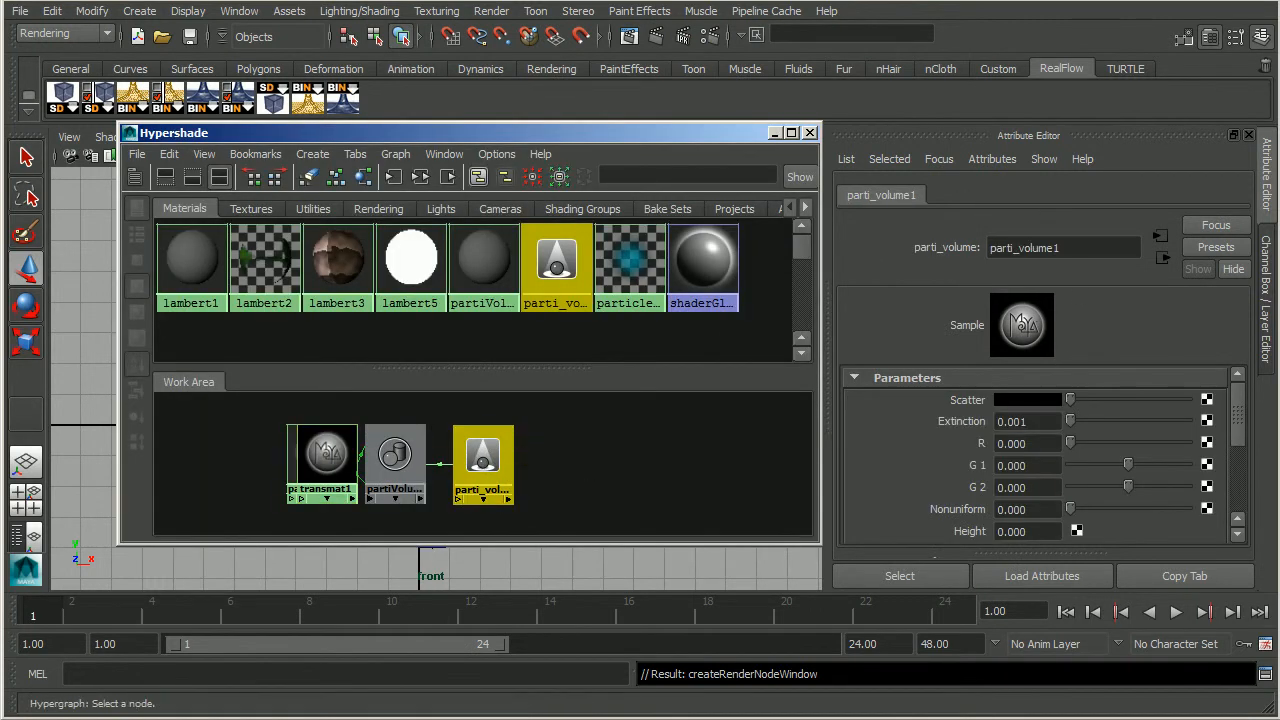
drag(1070, 400, 1156, 402)
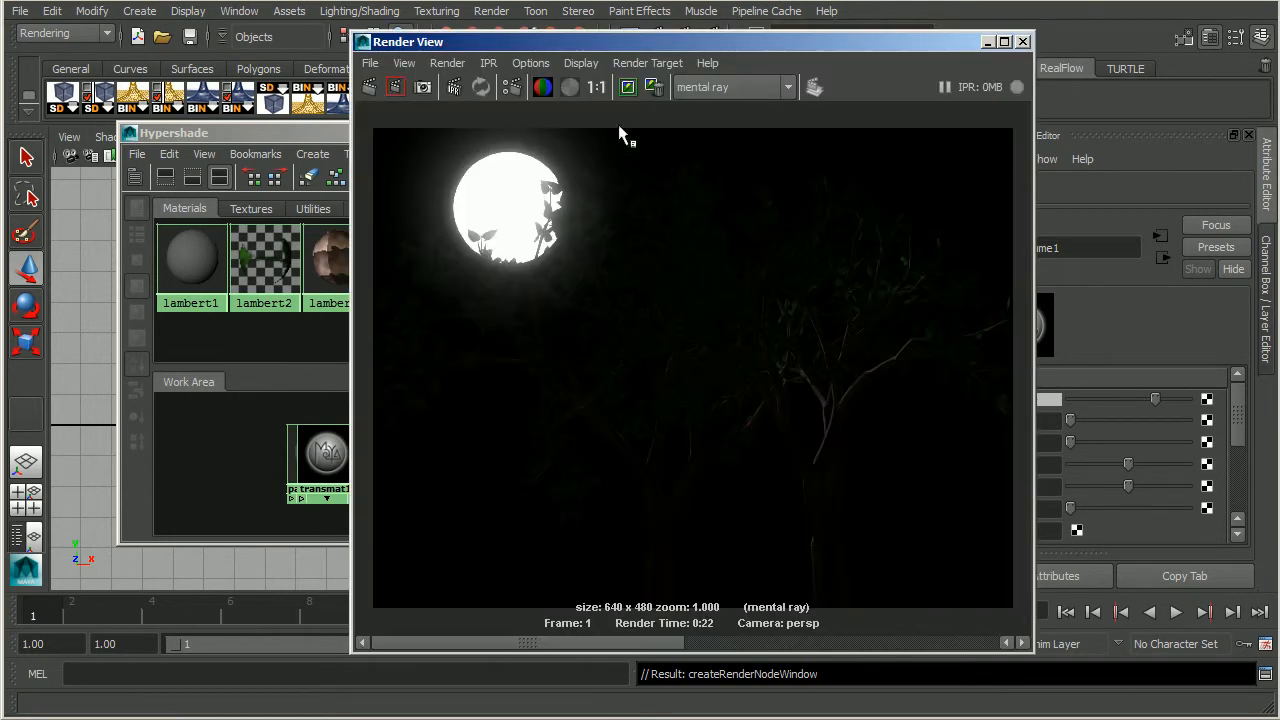
click(369, 87)
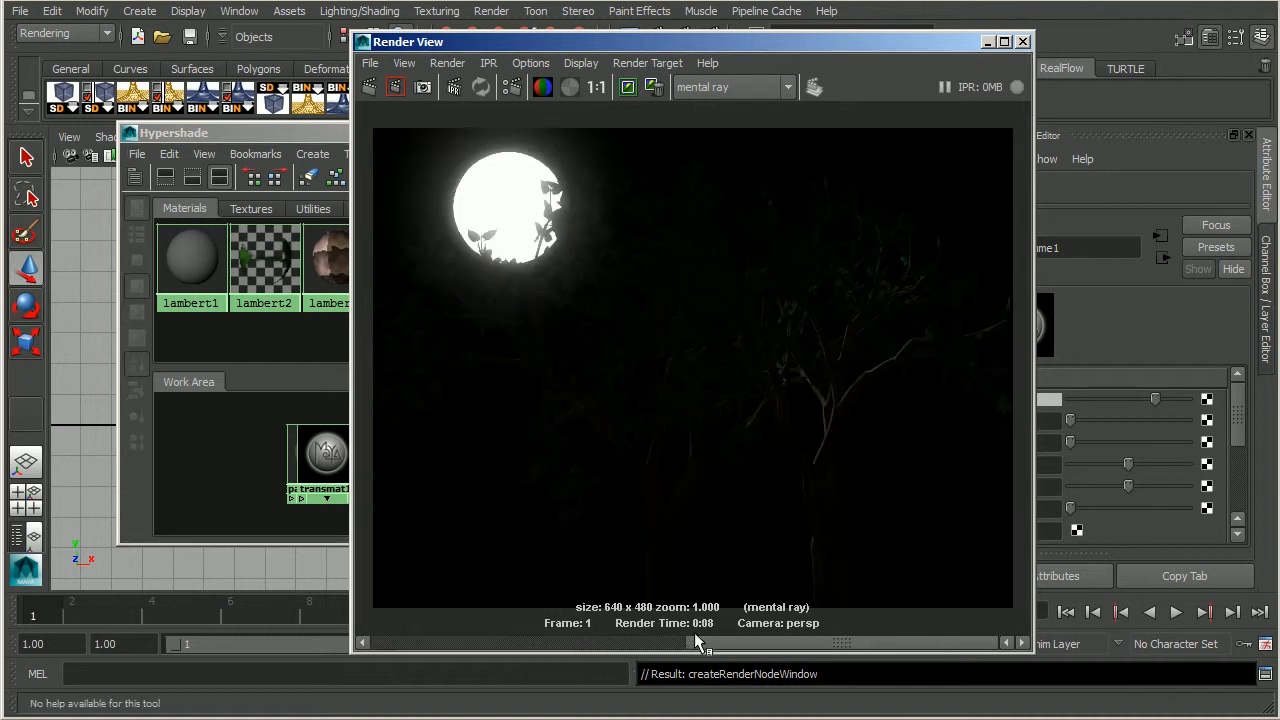
click(464, 642)
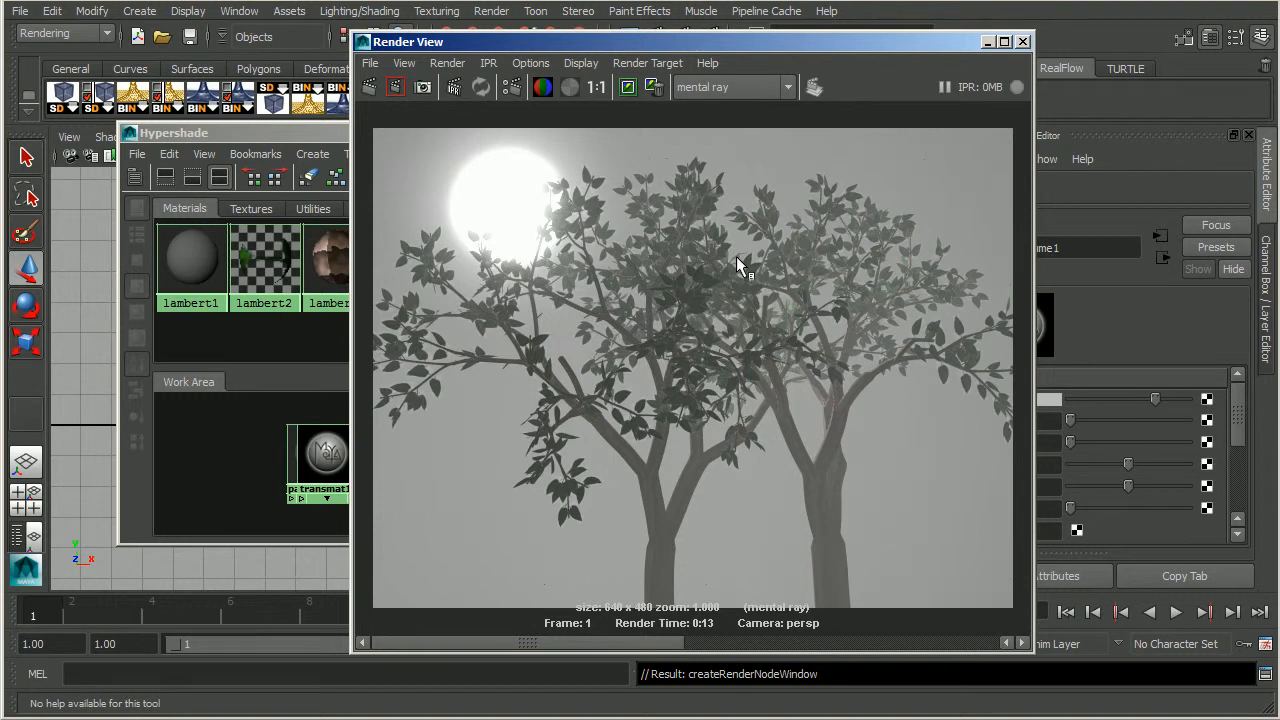
click(987, 41)
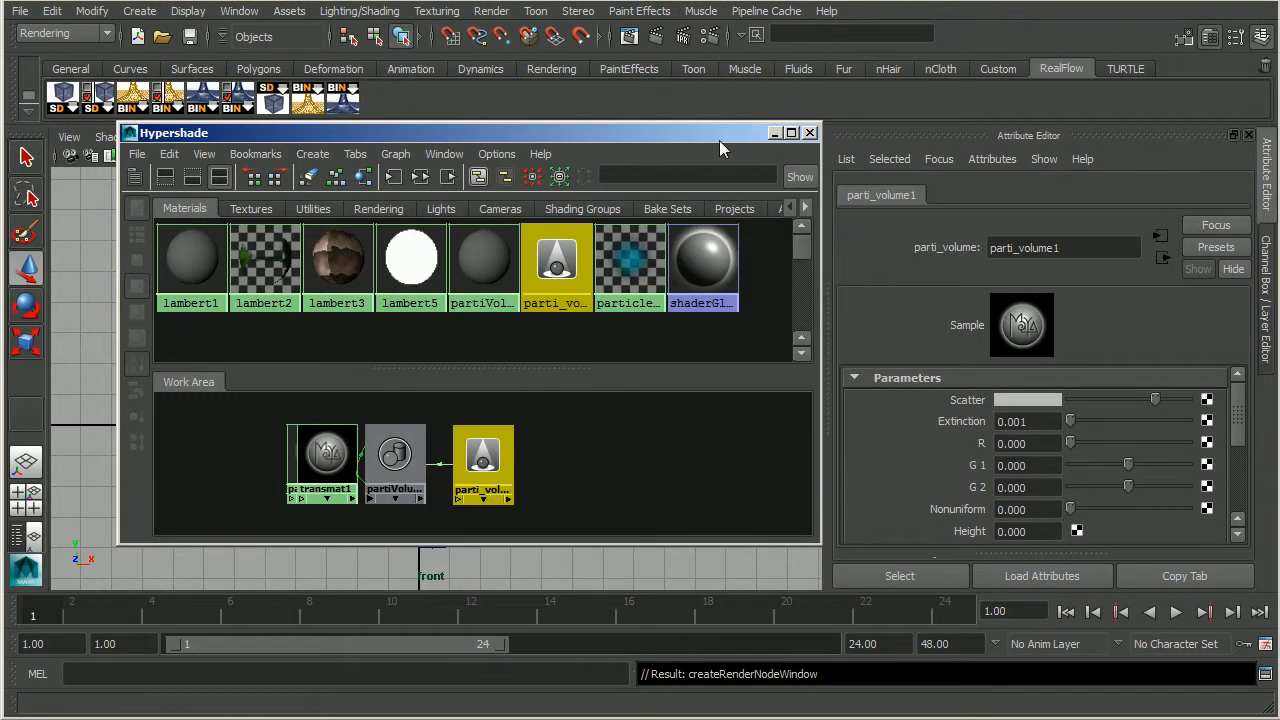
- Select the moon's point light in the front view and expand its mental ray attributes
click(774, 133)
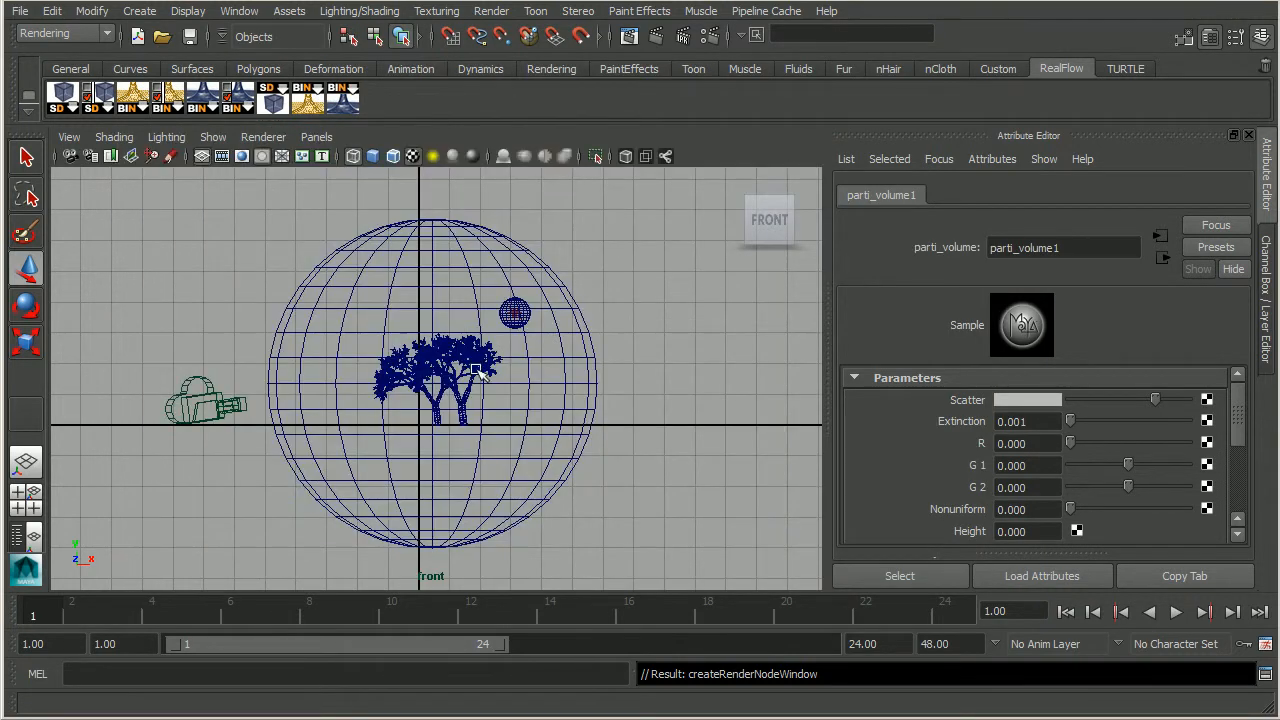
click(516, 312)
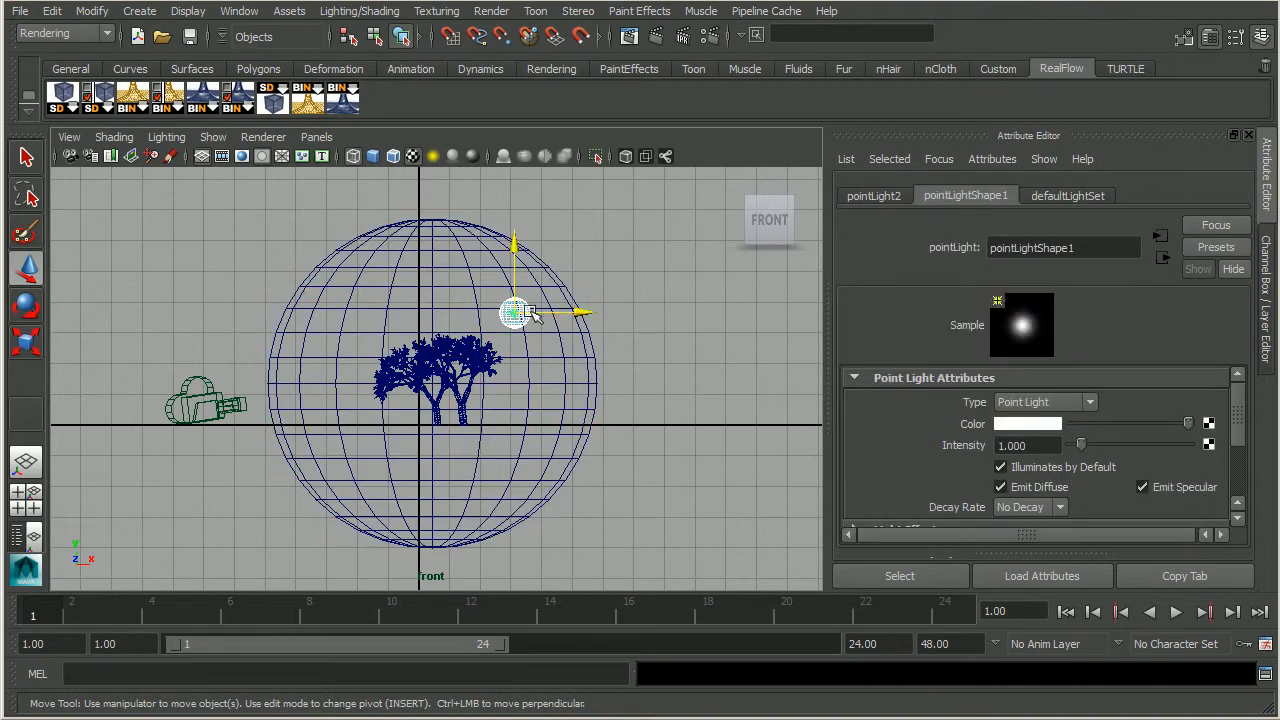
key(q)
click(536, 328)
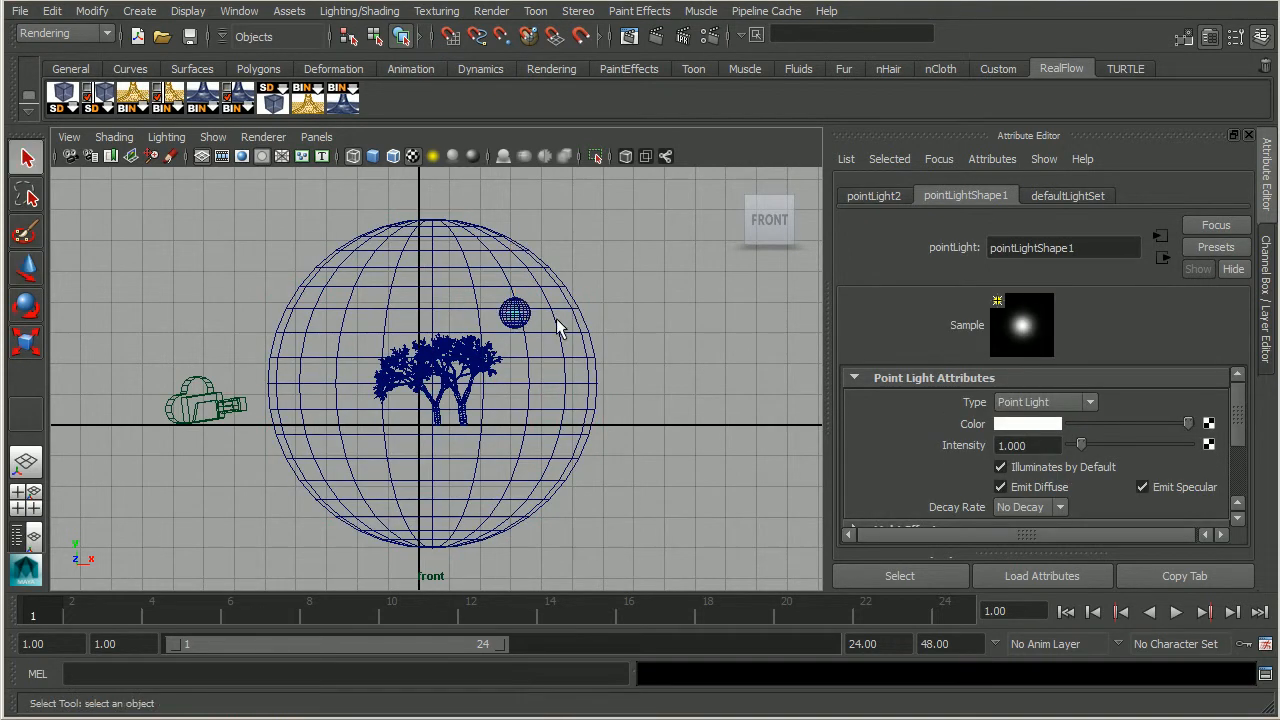
scroll(1240, 418, down, 1)
scroll(1240, 418, up, 1)
scroll(1240, 430, down, 3)
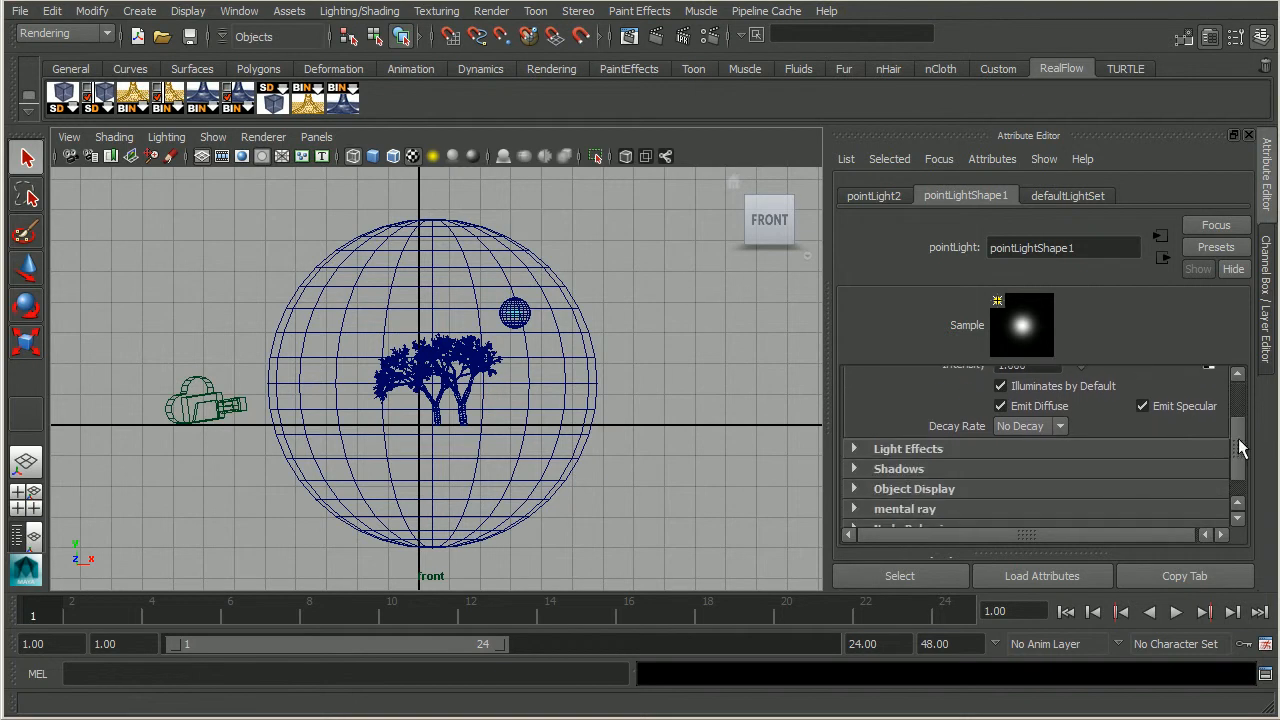
scroll(1240, 445, down, 2)
click(904, 475)
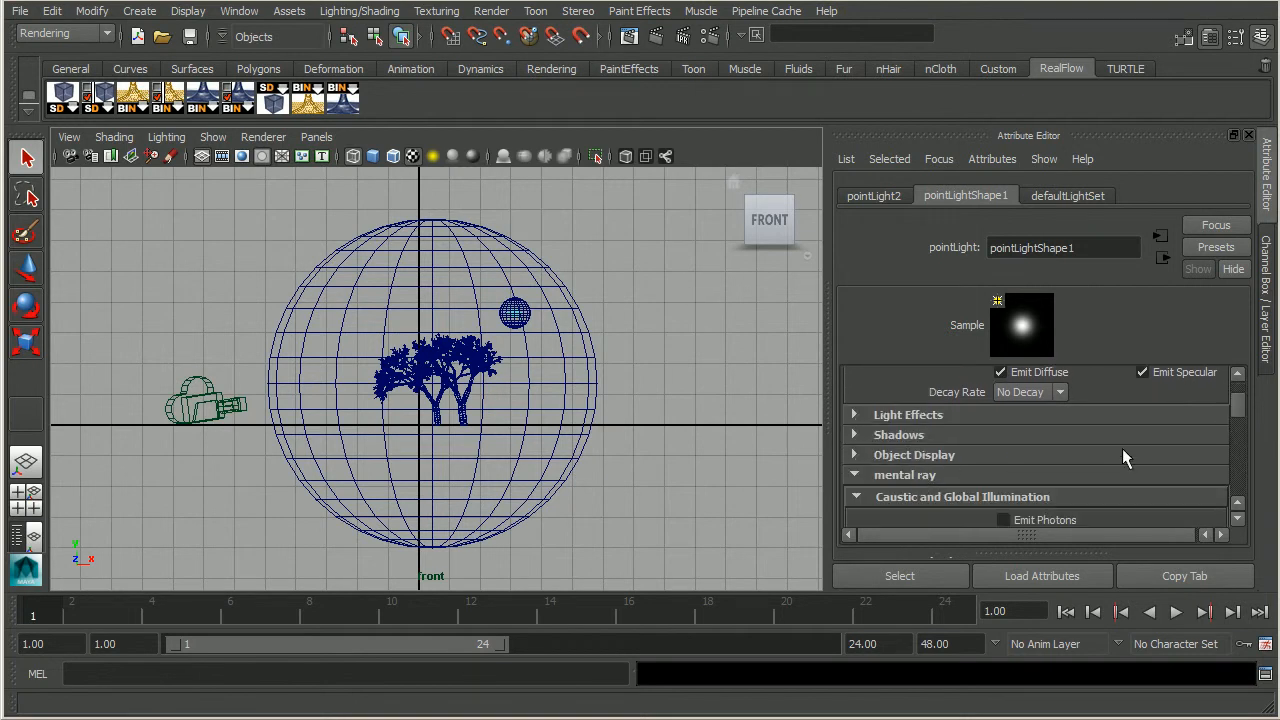
- Assign a new mib_light_point node as the custom mental ray Light Shader of pointLightShape1
scroll(1238, 420, down, 4)
scroll(1238, 420, up, 2)
click(1014, 430)
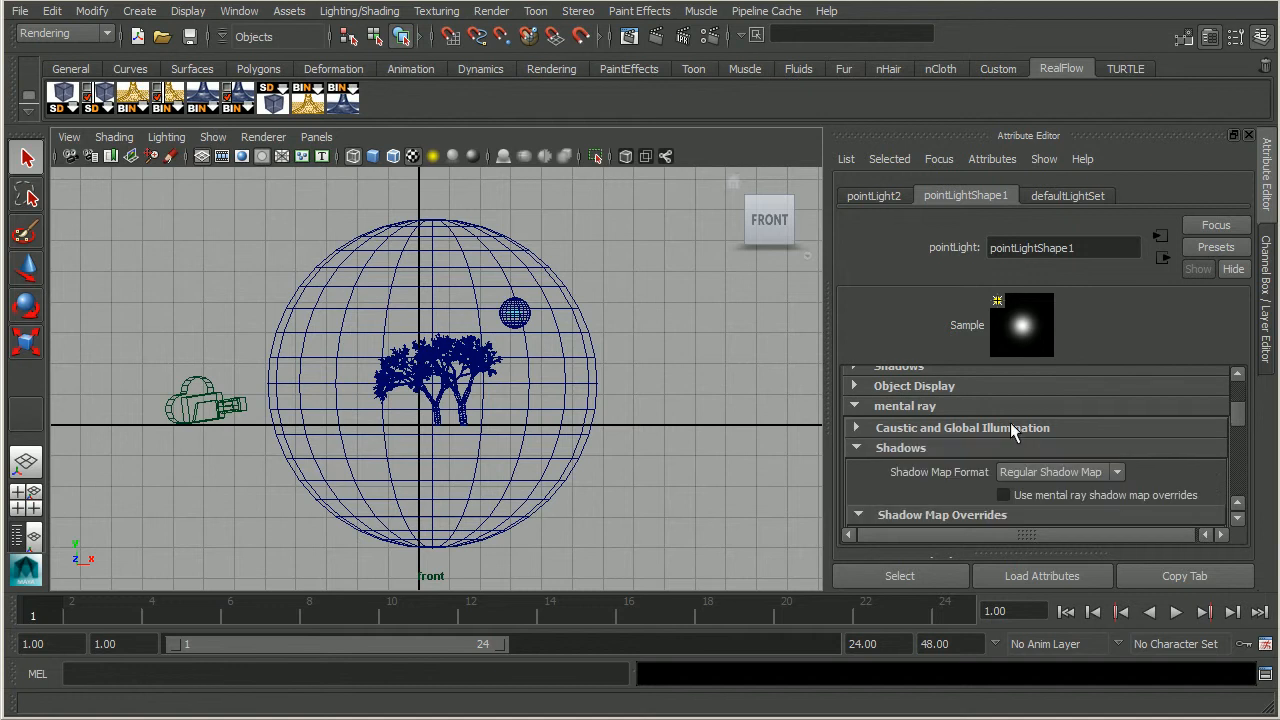
click(925, 449)
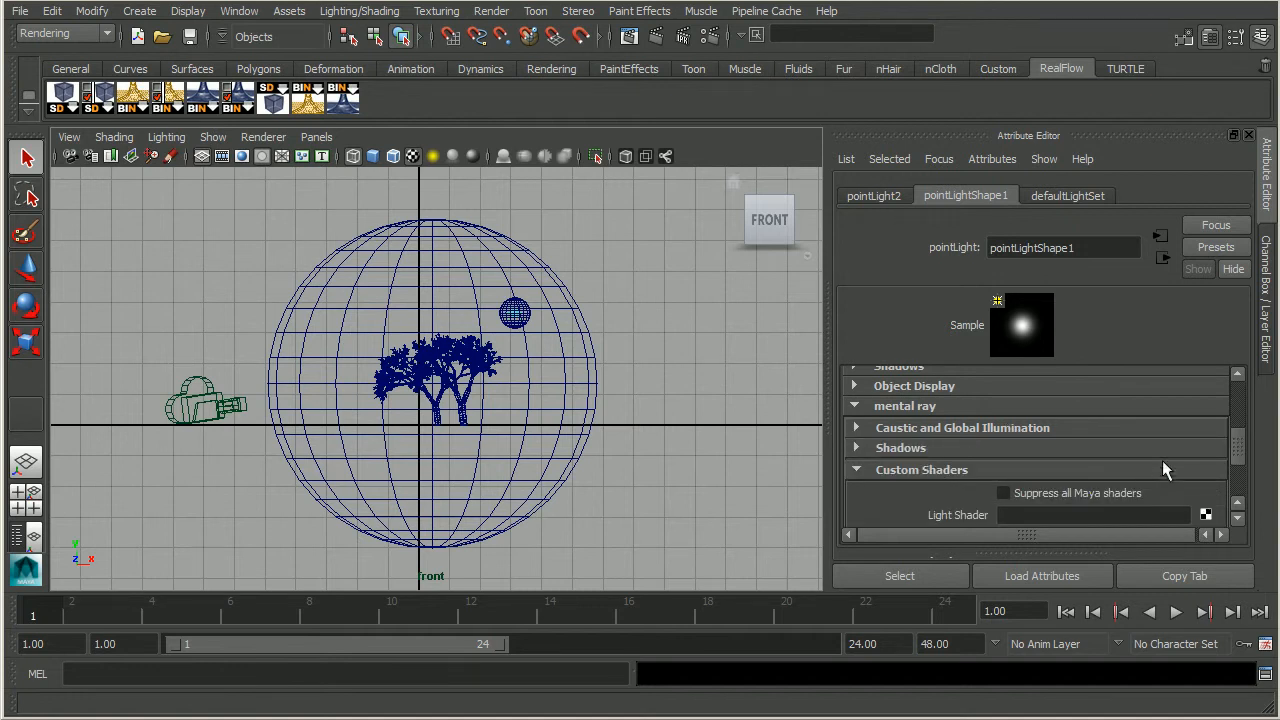
scroll(1238, 450, down, 2)
click(1034, 468)
click(1206, 470)
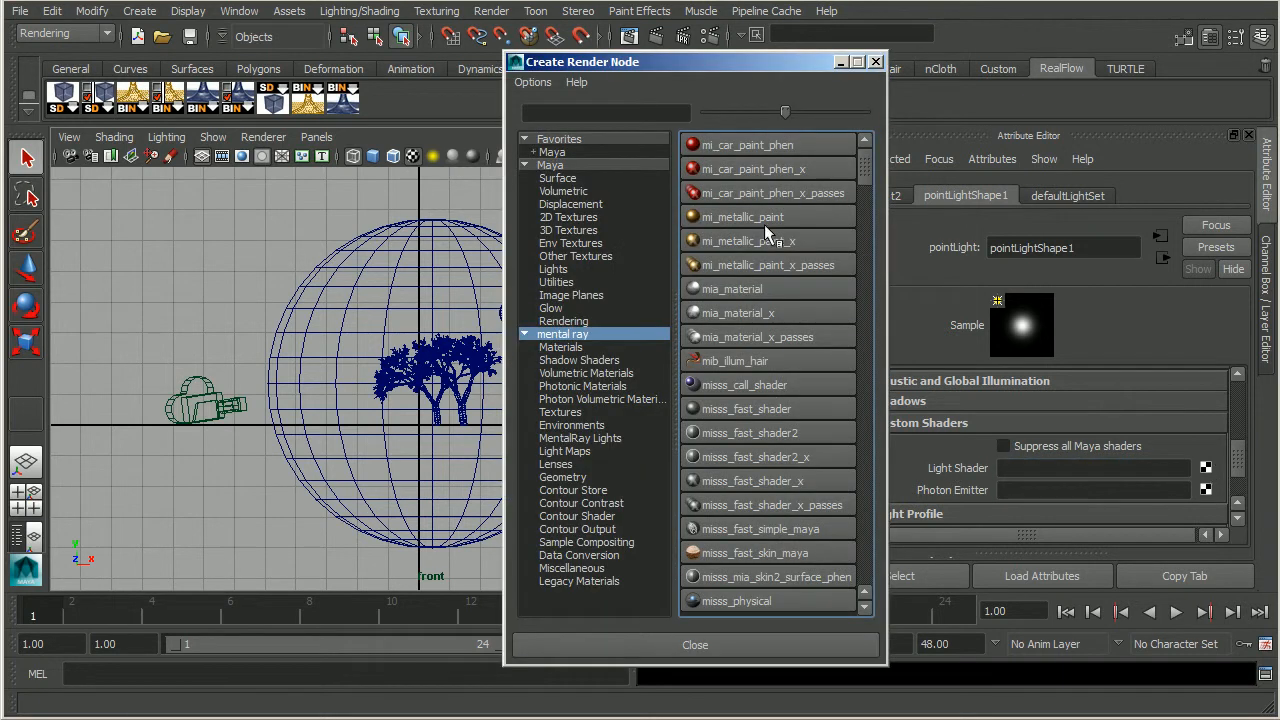
click(580, 438)
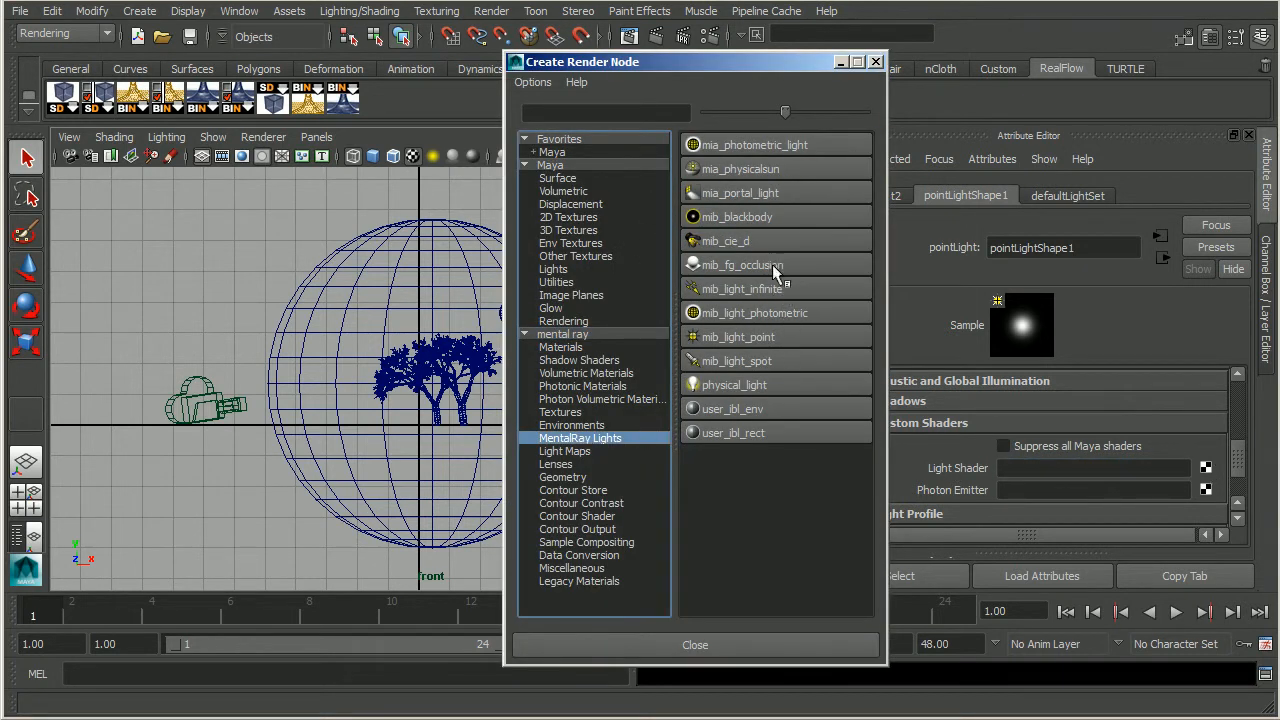
click(810, 341)
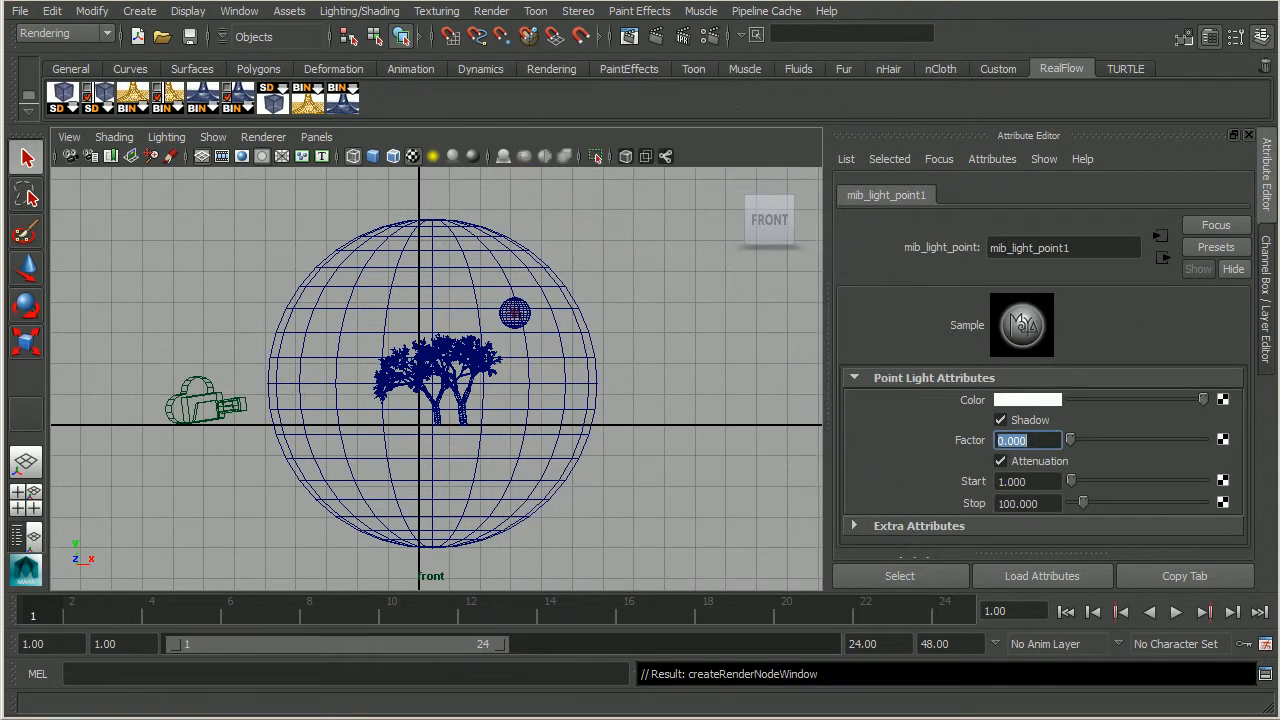
- Render the perspective view with the mib_light_point light shader and compare the image with the stored render
click(628, 36)
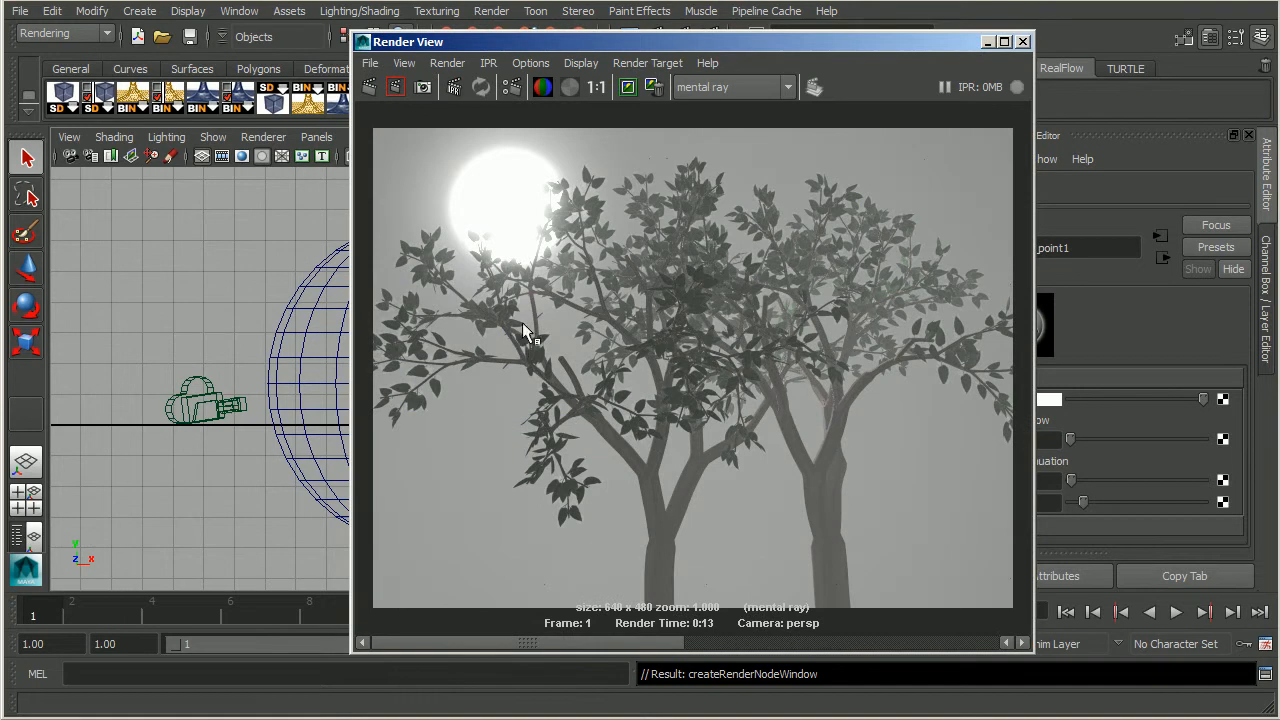
click(393, 88)
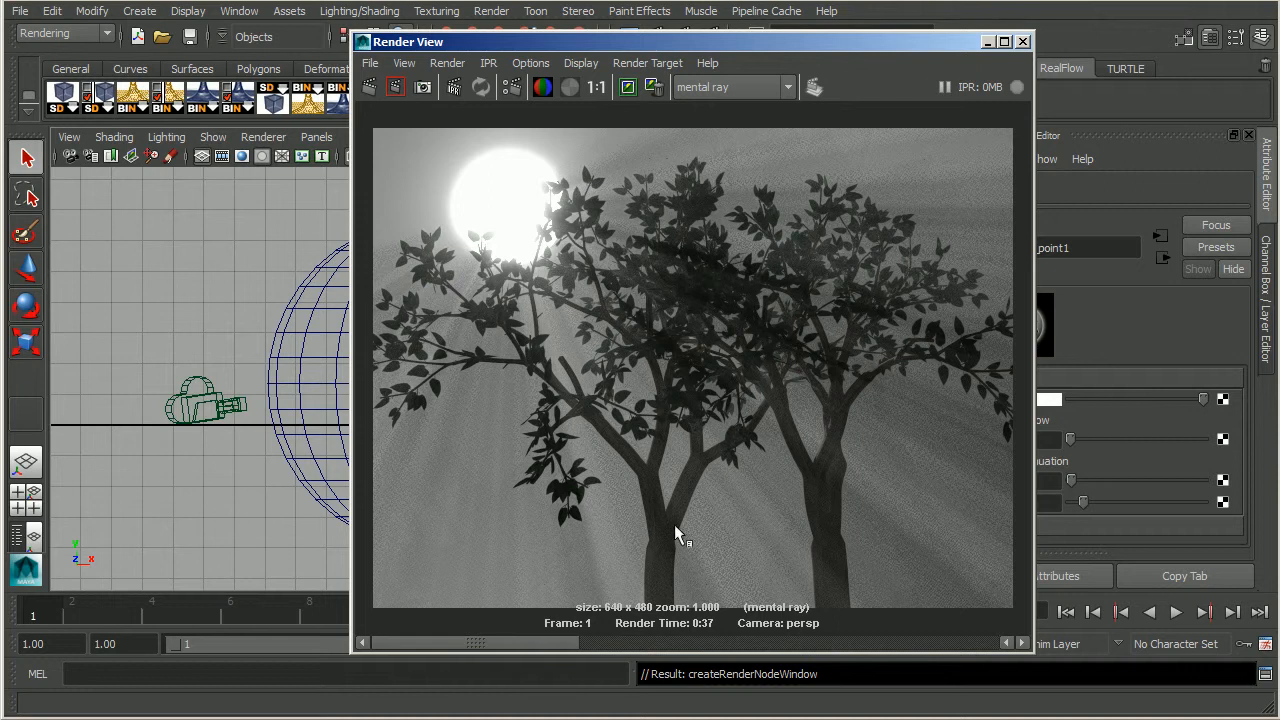
drag(630, 640, 552, 646)
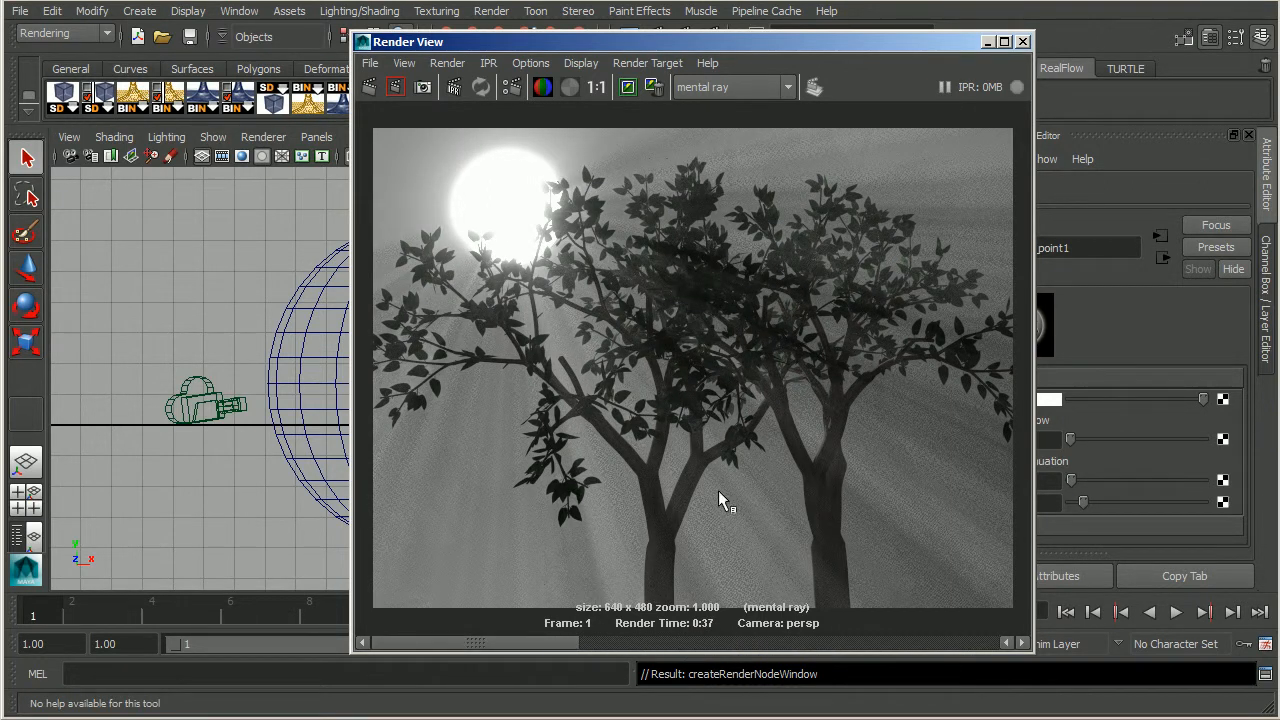
- Set the mental ray Unified Sampling quality to 1.00 in the render settings
click(514, 86)
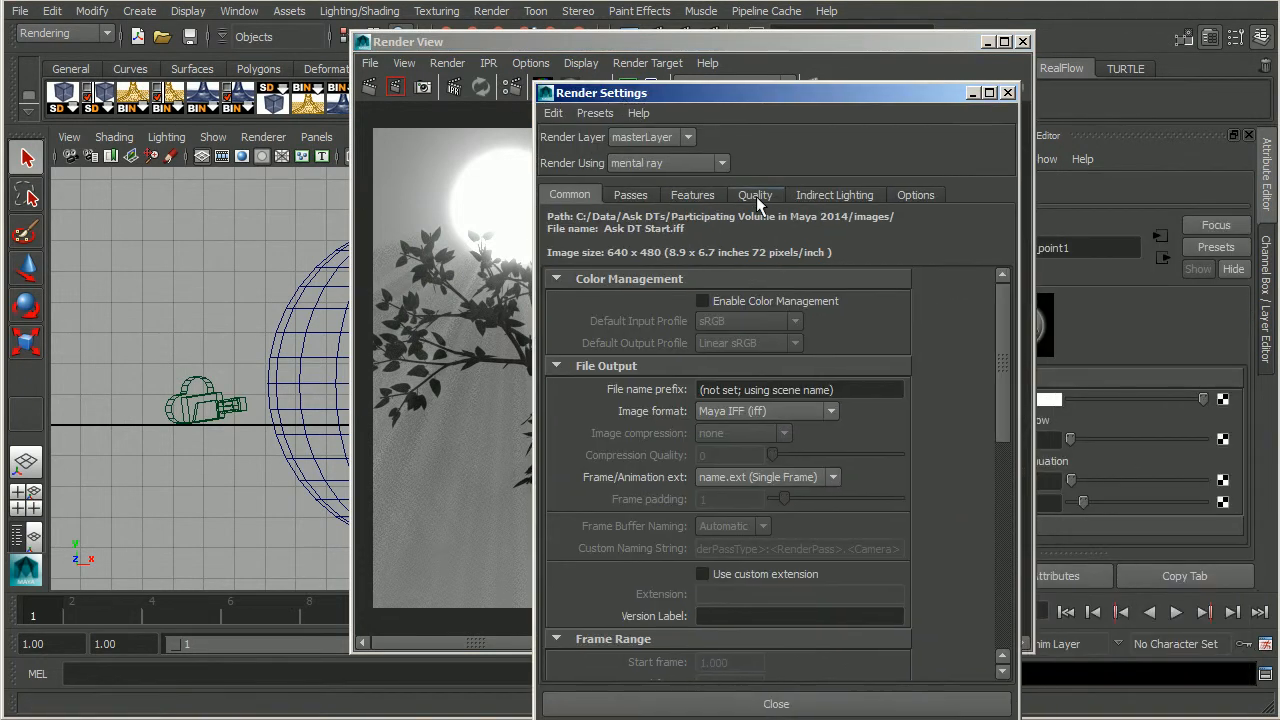
click(756, 196)
click(730, 267)
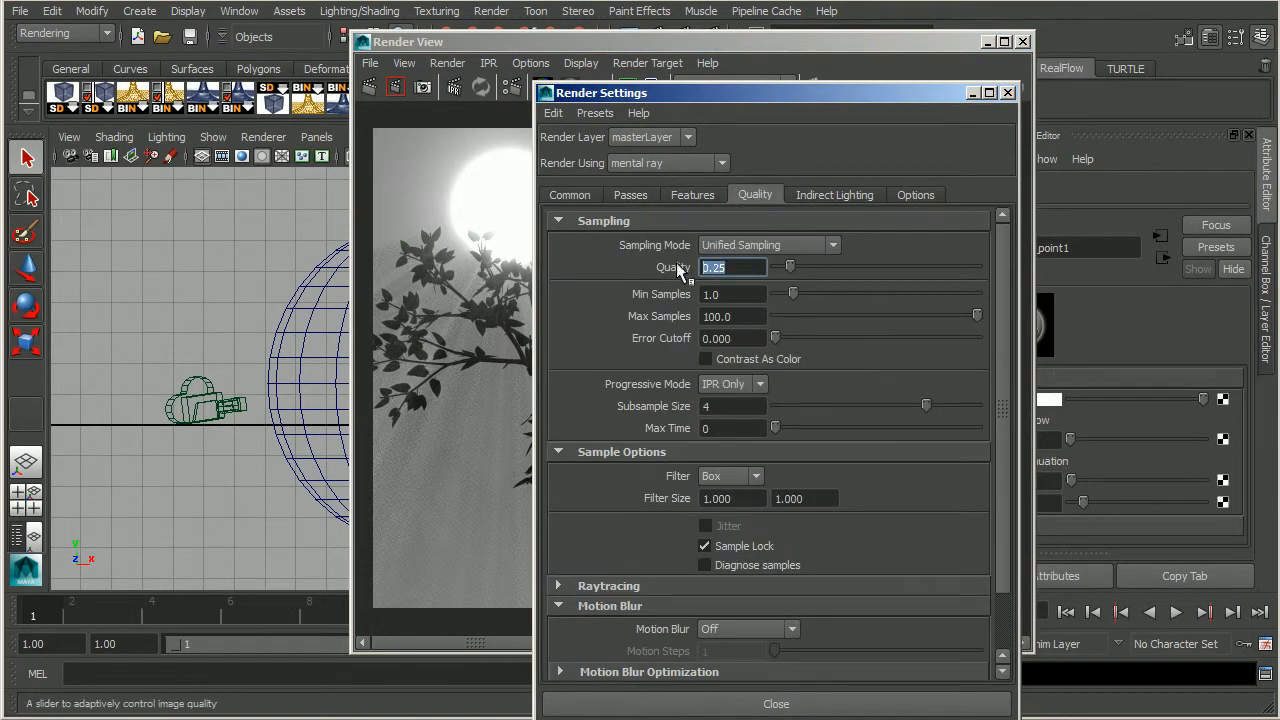
text(1.00)
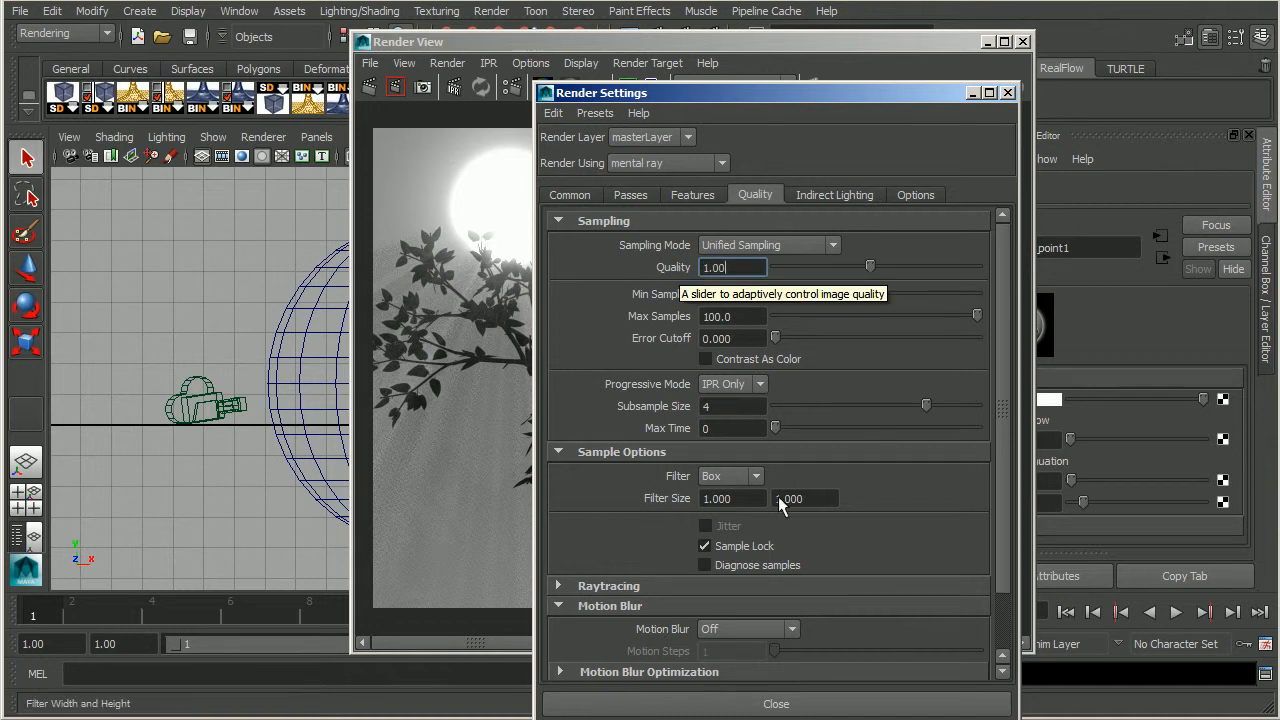
click(785, 703)
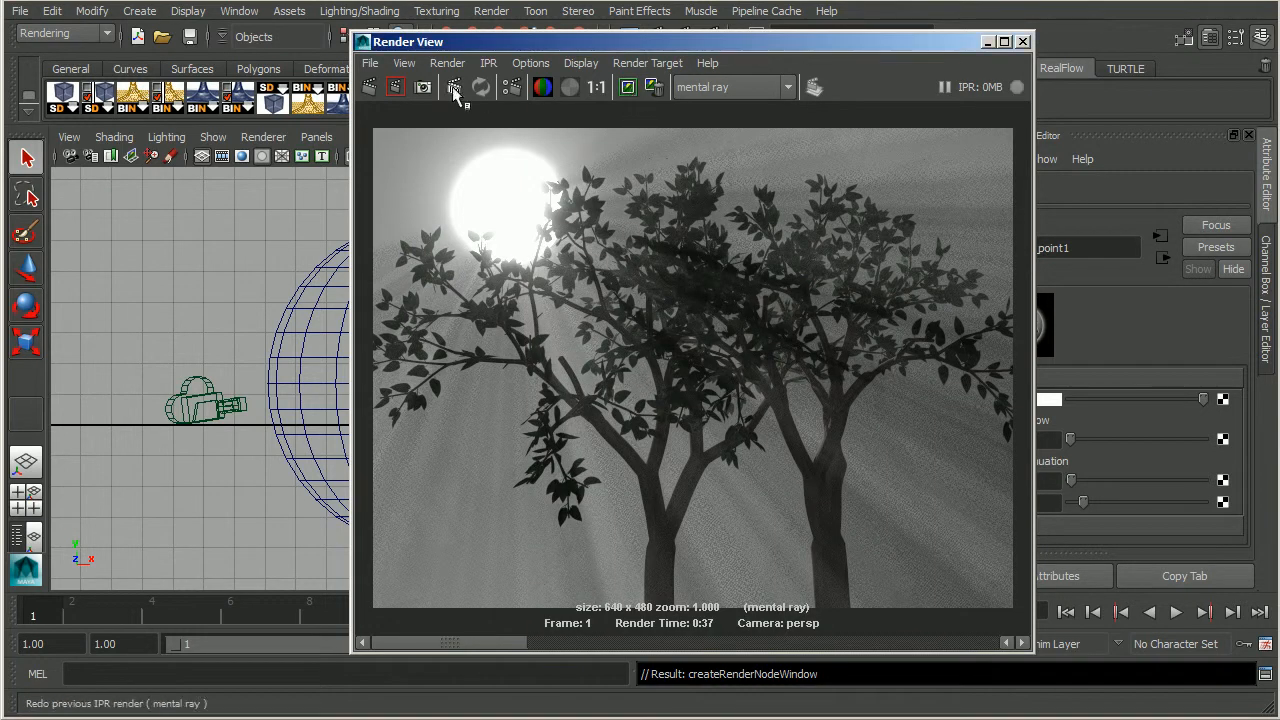
- Re-render the perspective view at the higher sampling quality and compare its noise and render time with the previous image
click(369, 87)
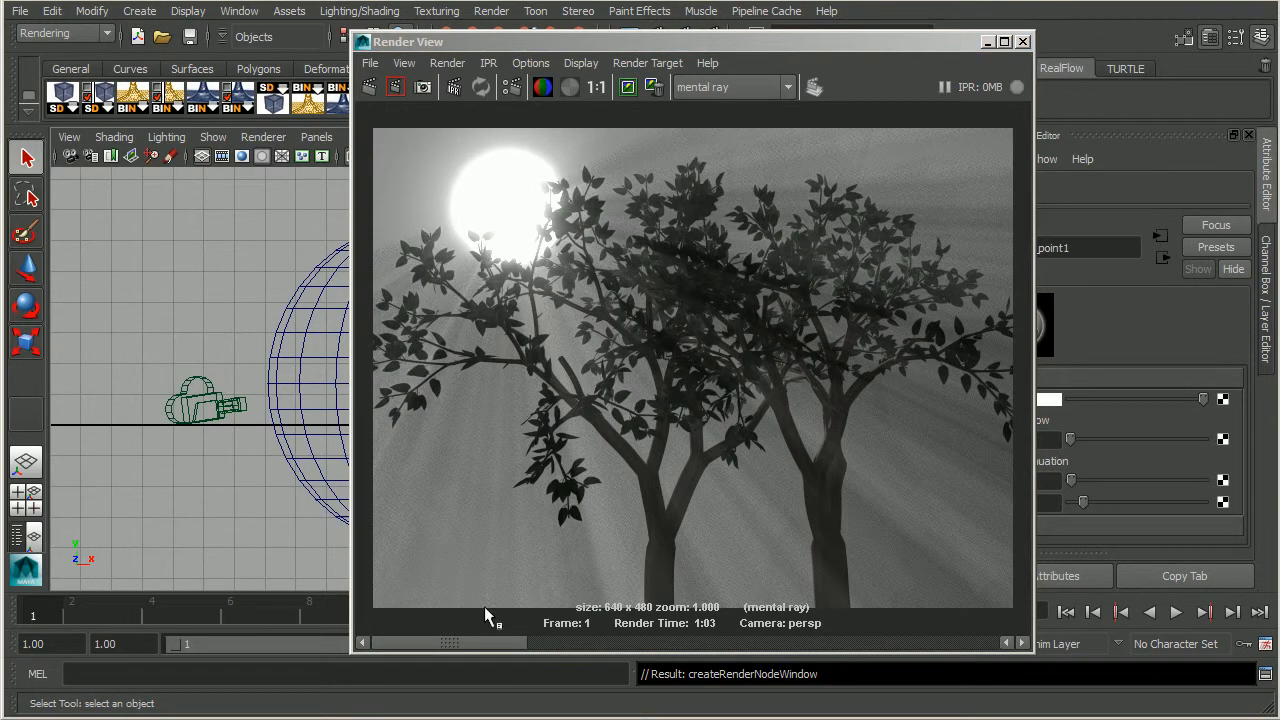
click(544, 644)
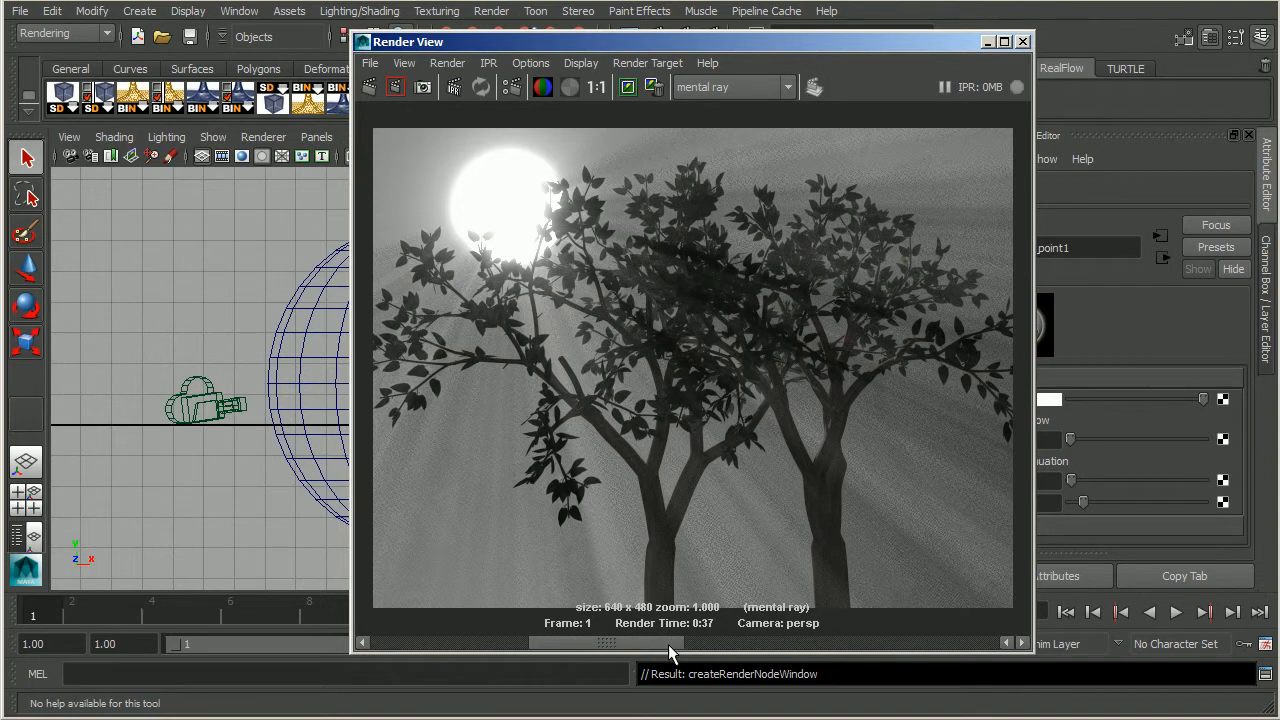
click(506, 644)
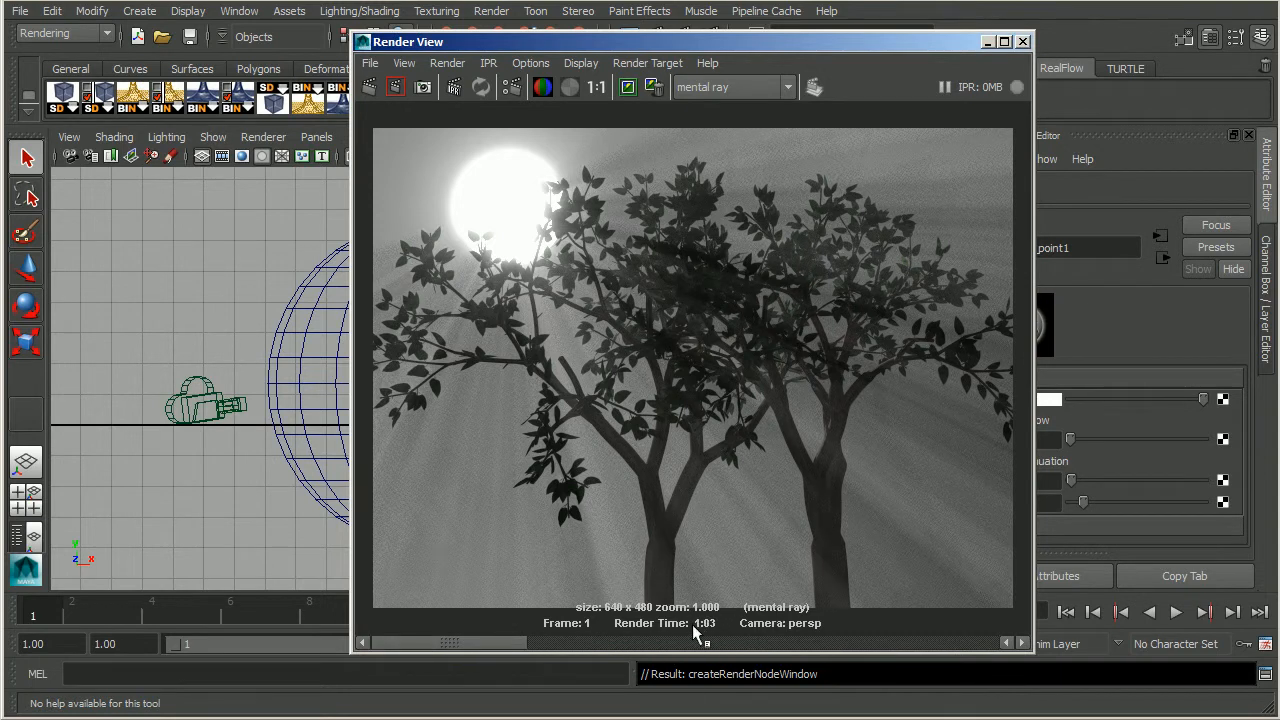